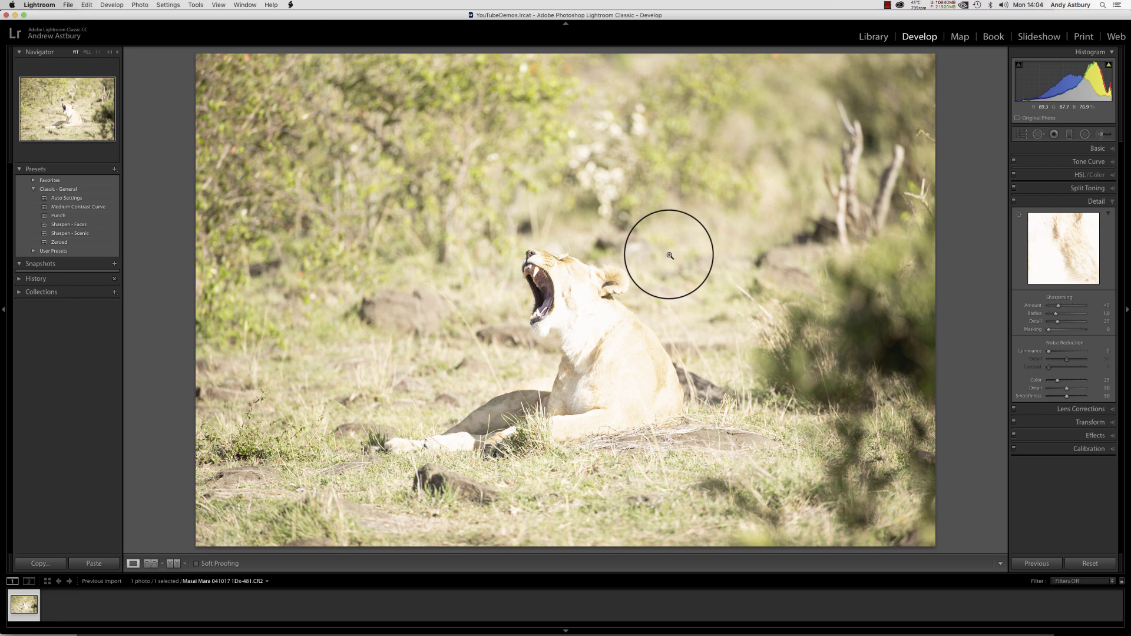
click(872, 37)
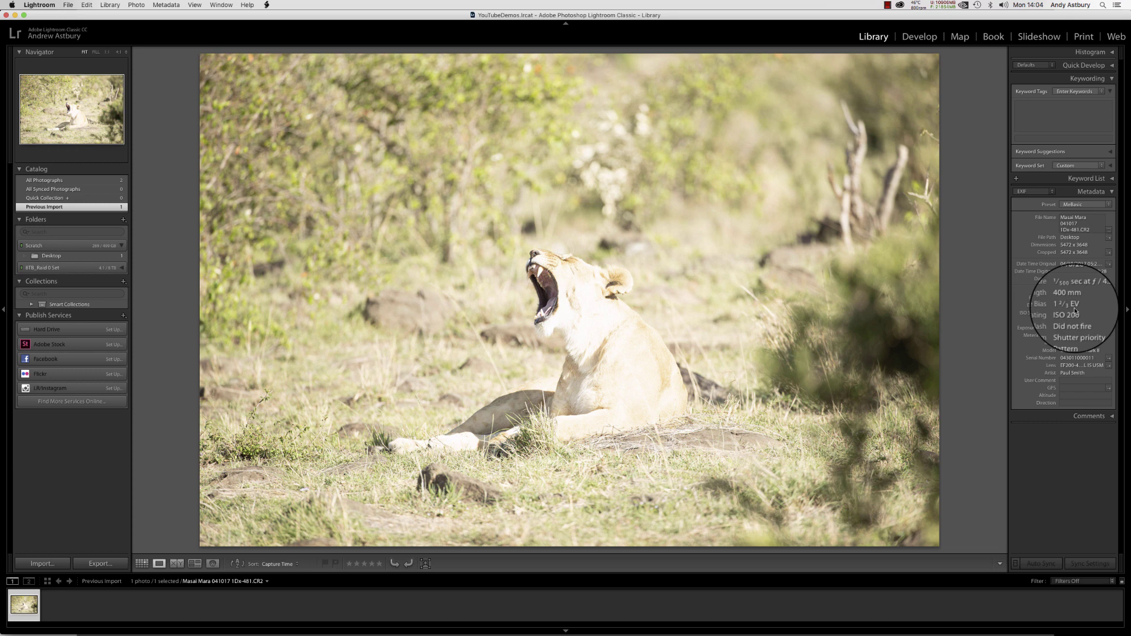
click(919, 36)
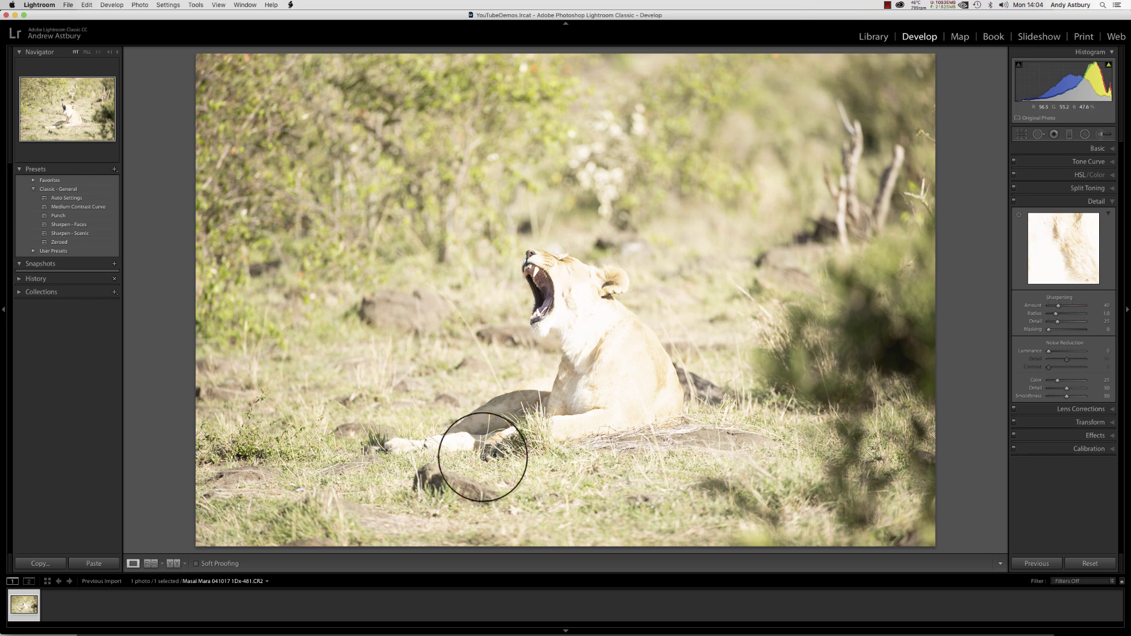
click(409, 625)
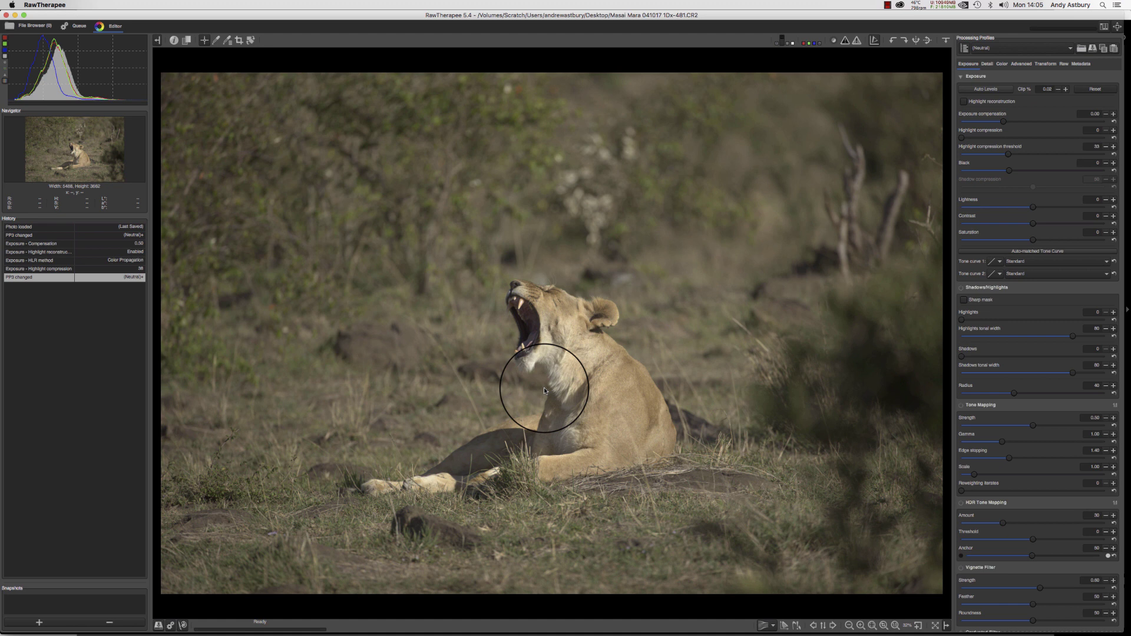
mouse_move(456, 630)
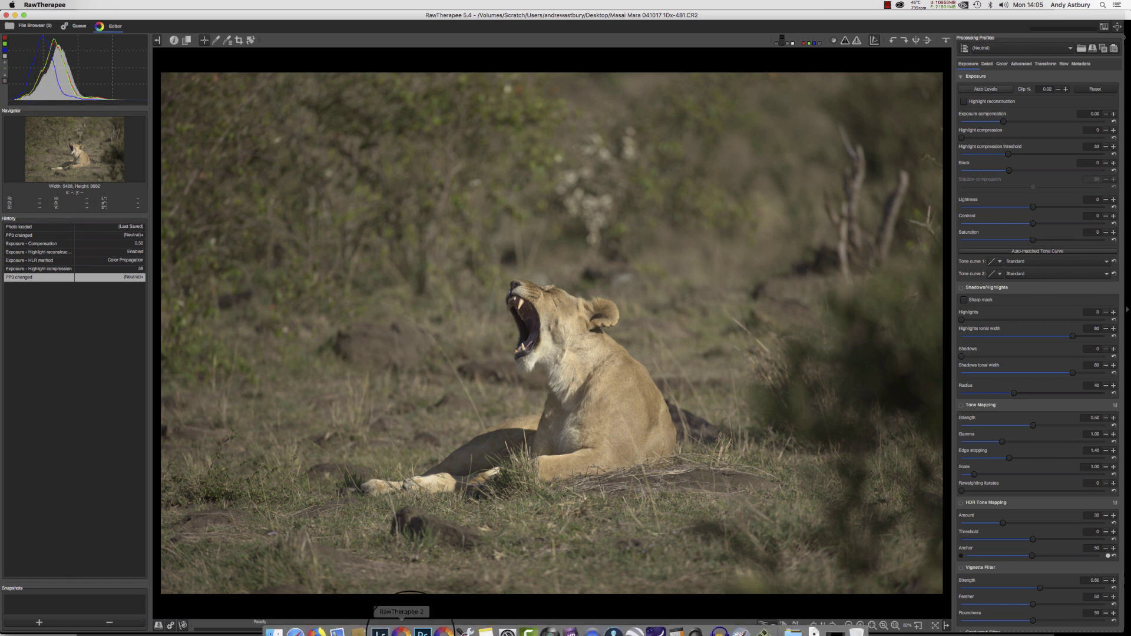
Compare renderings, ending with RawTherapee's darker Neutral-profile lioness in front of Lightroom's bright version
click(379, 633)
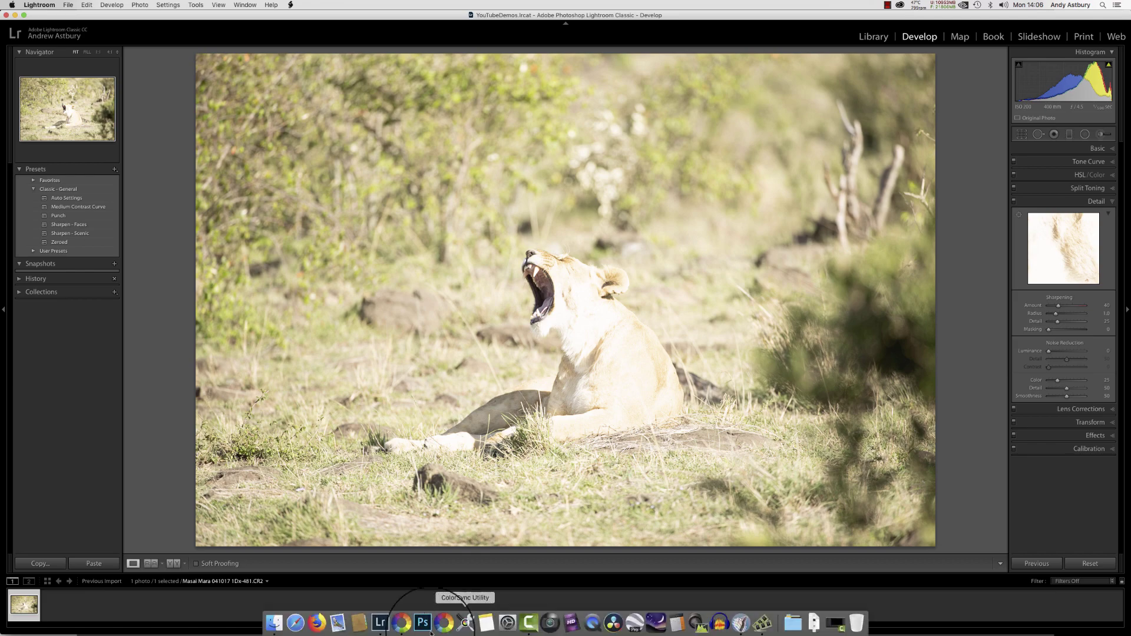
click(402, 629)
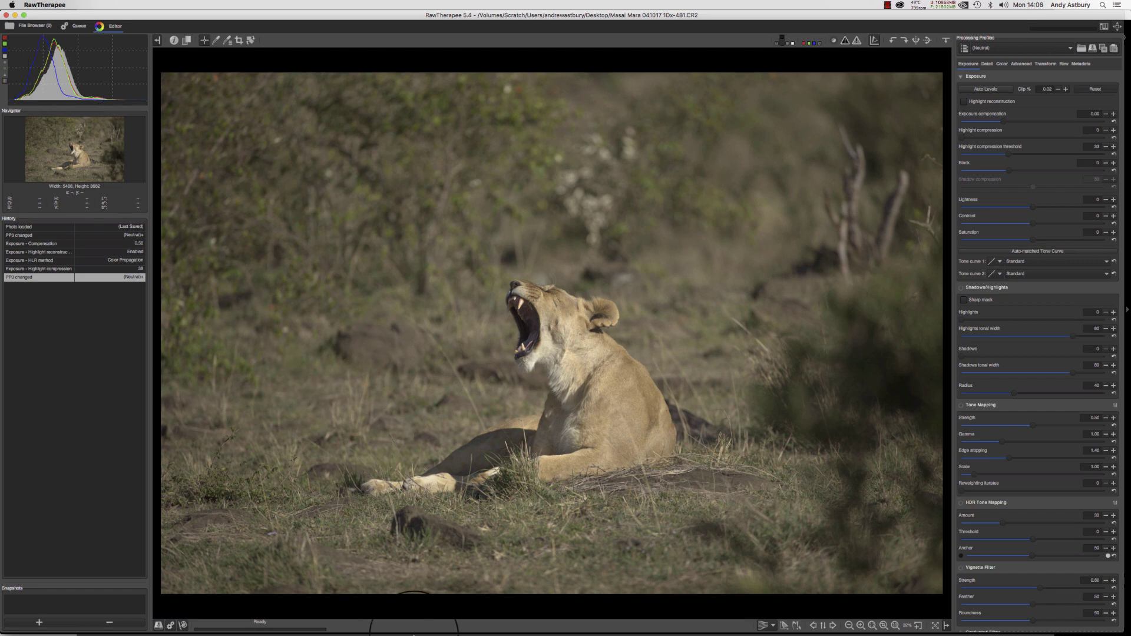
Return to Lightroom Classic's bright, washed-out Develop view of the lioness
click(380, 623)
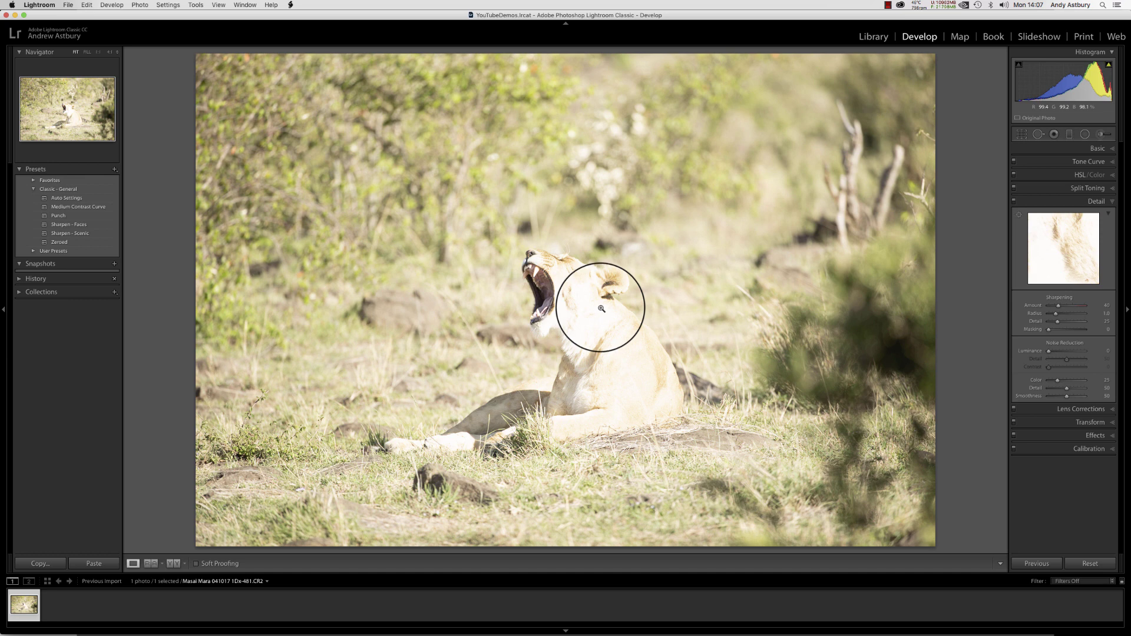
Switch the lioness photo's profile from Adobe Color to Camera Neutral in the Basic panel
click(1099, 147)
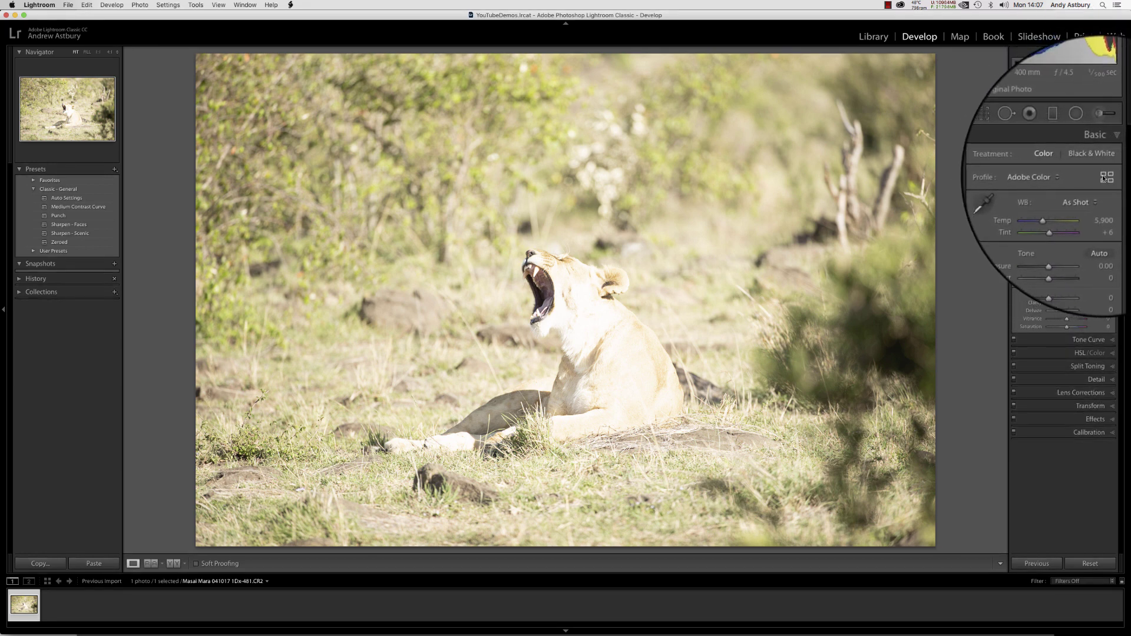
click(1050, 178)
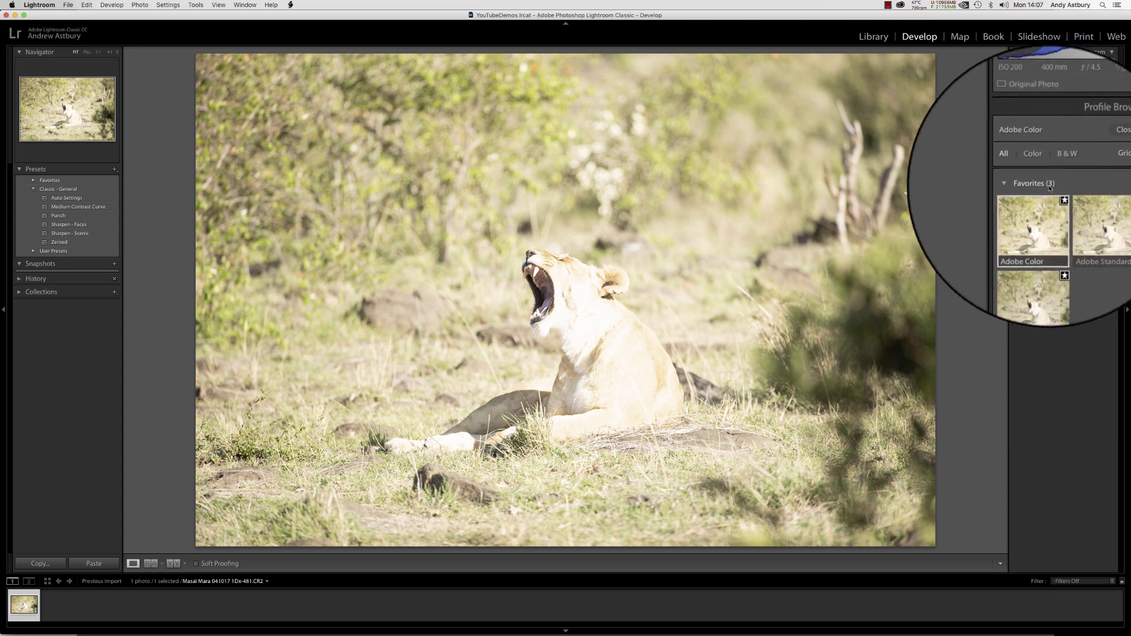
click(1036, 267)
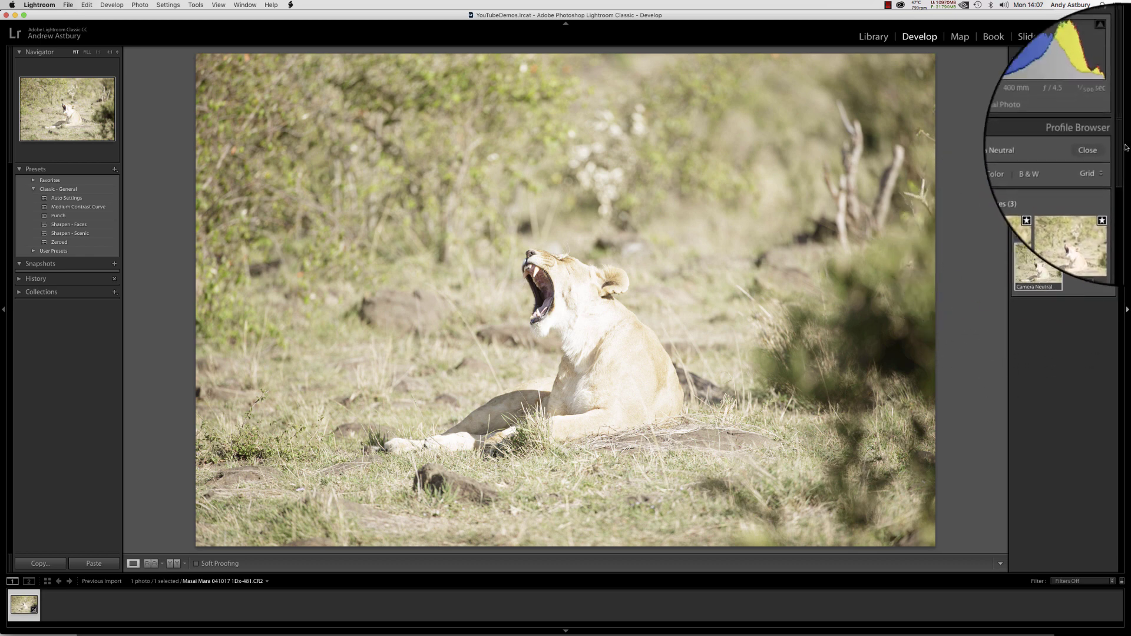
click(1105, 152)
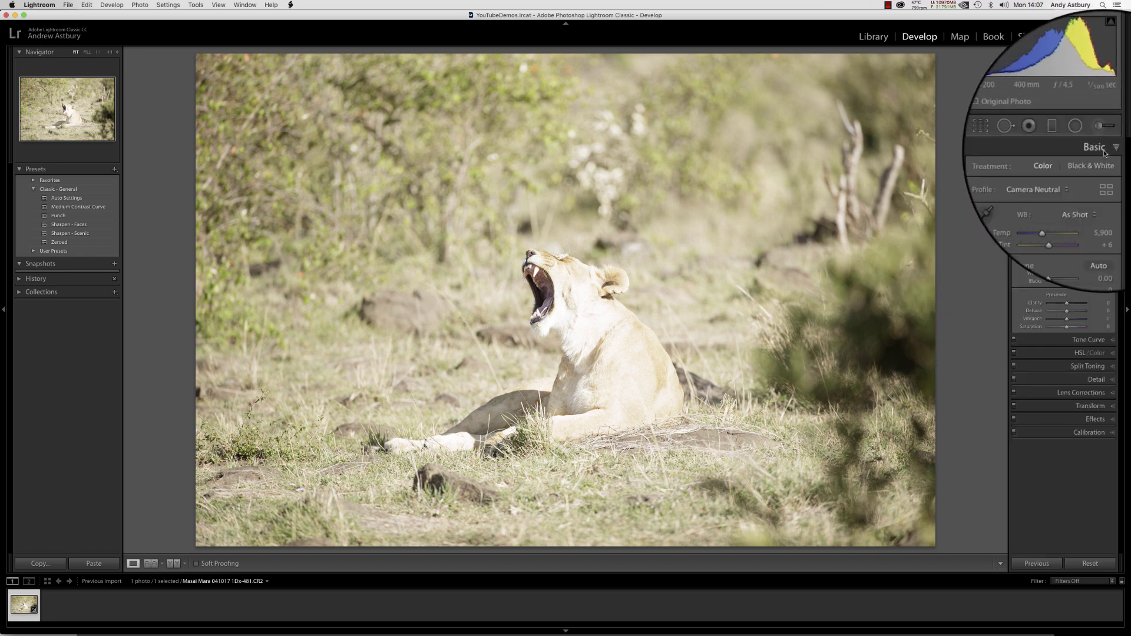
Set the Calibration process to Version 2 (2010) and inspect the resulting Tone Curve
click(1088, 433)
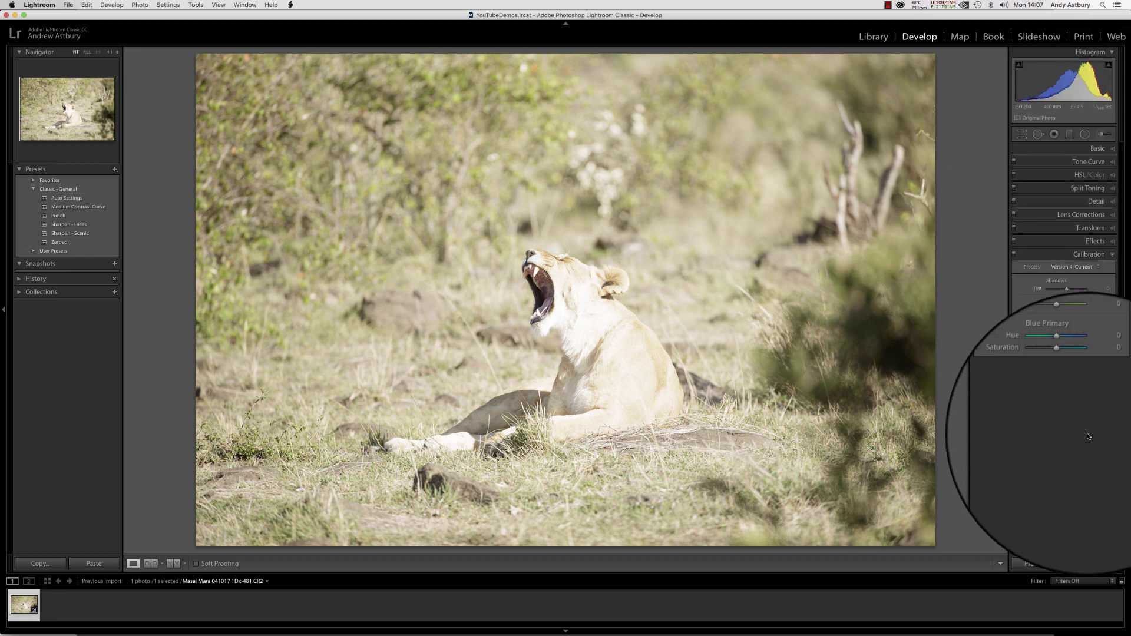
click(1069, 267)
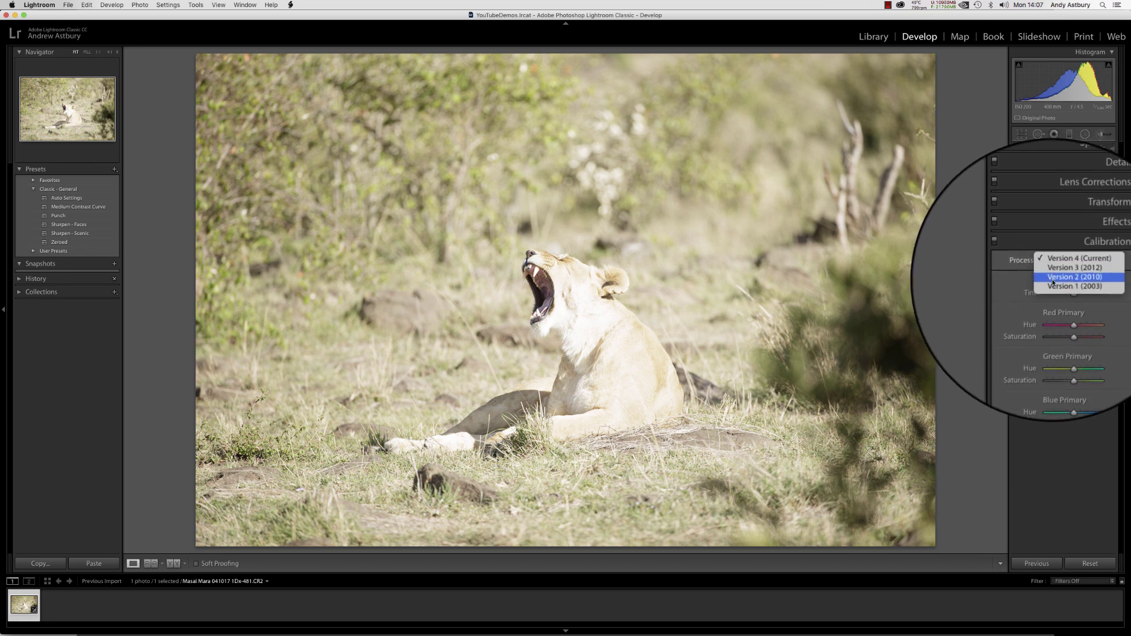
click(1052, 283)
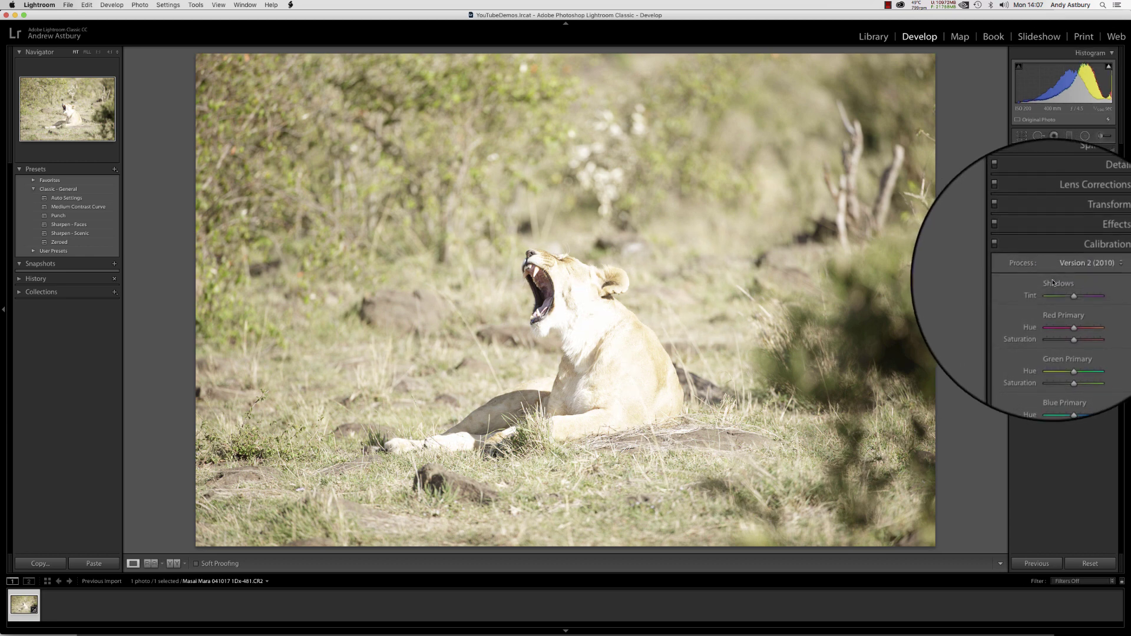
click(1088, 165)
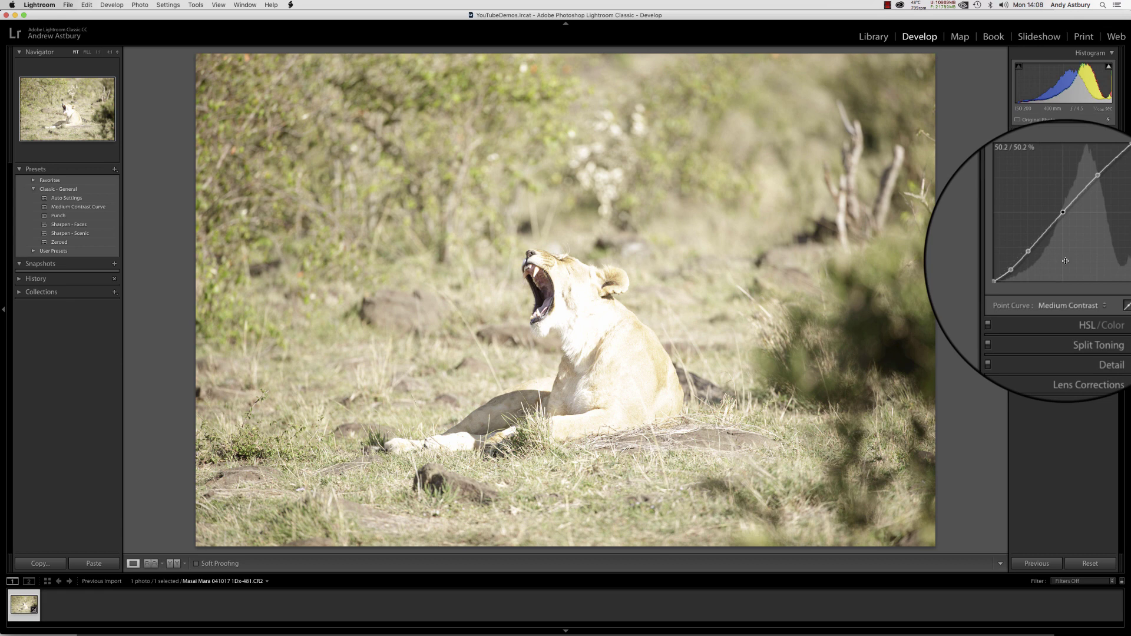
Revert the process to Version 4 (Current) and compare its Tone Curve
click(1069, 277)
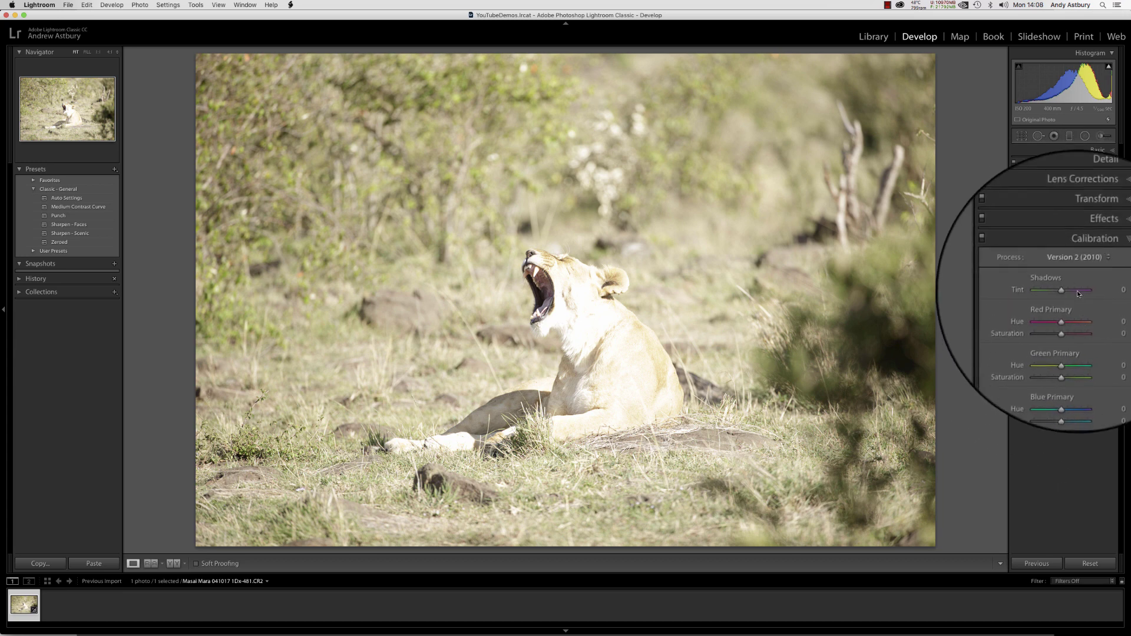
click(1075, 257)
click(1068, 256)
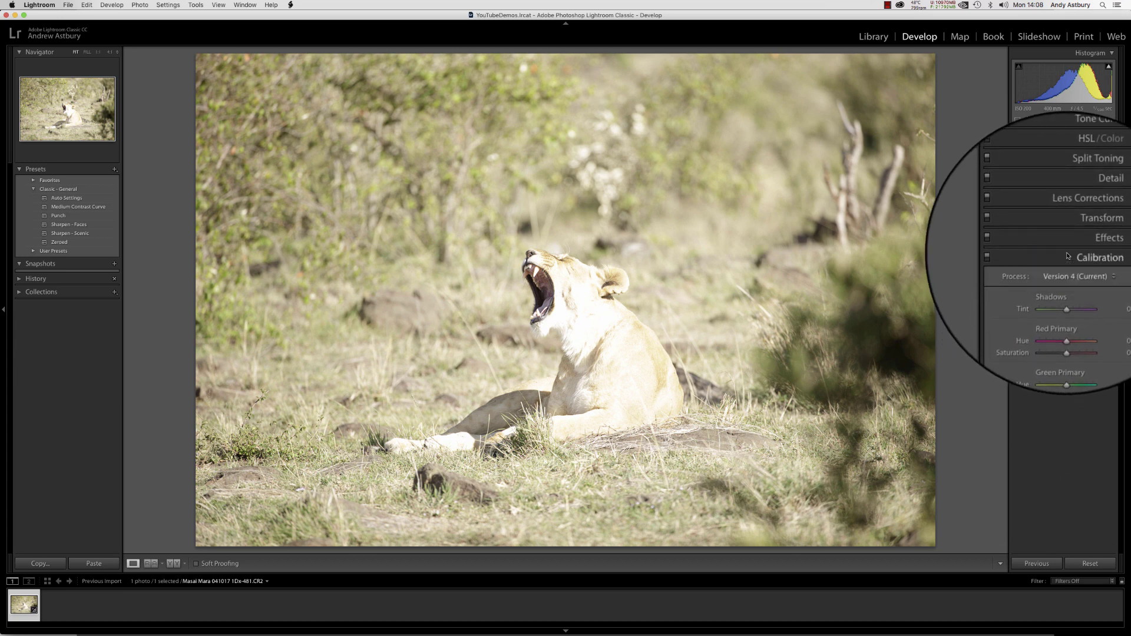
click(1067, 256)
click(1083, 158)
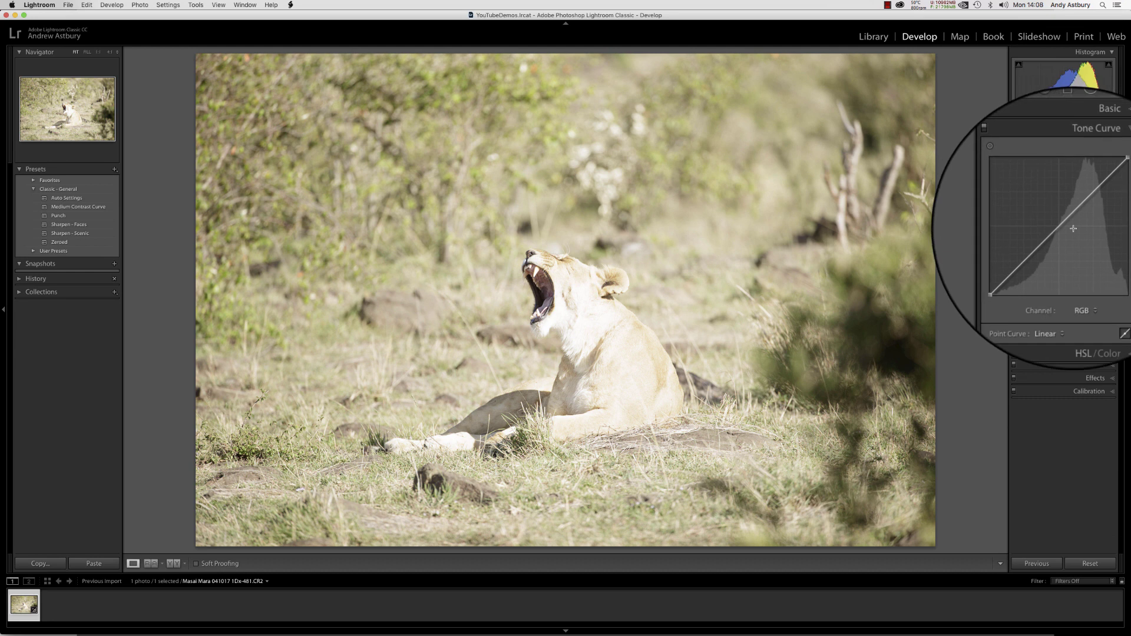
click(1087, 162)
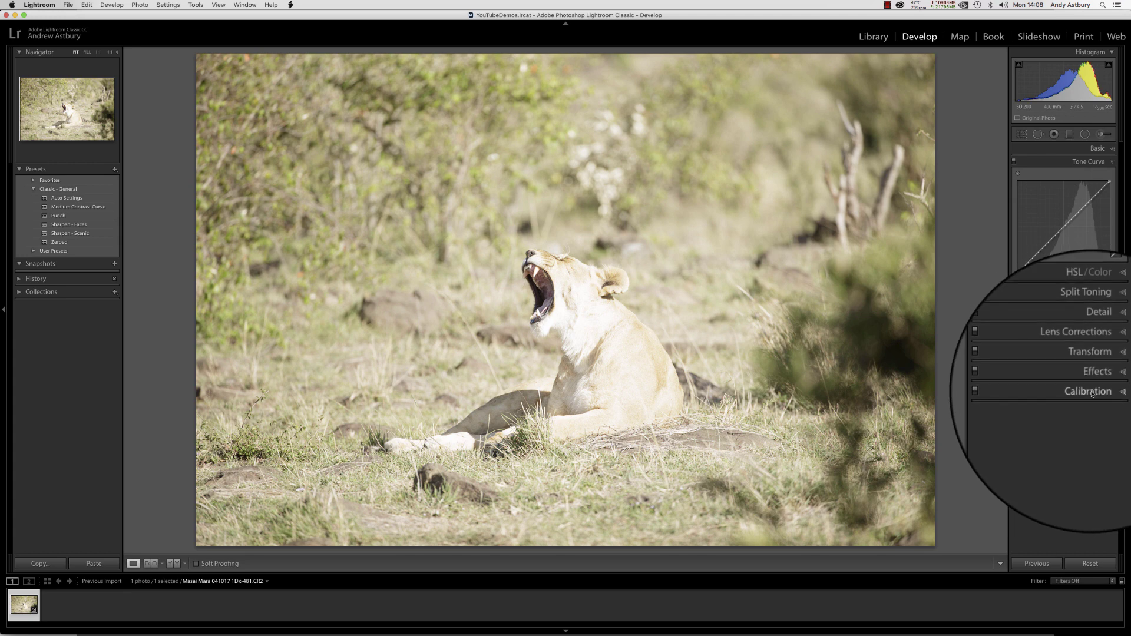
Switch back to Version 2 (2010) and view the Medium Contrast Tone Curve
click(1087, 253)
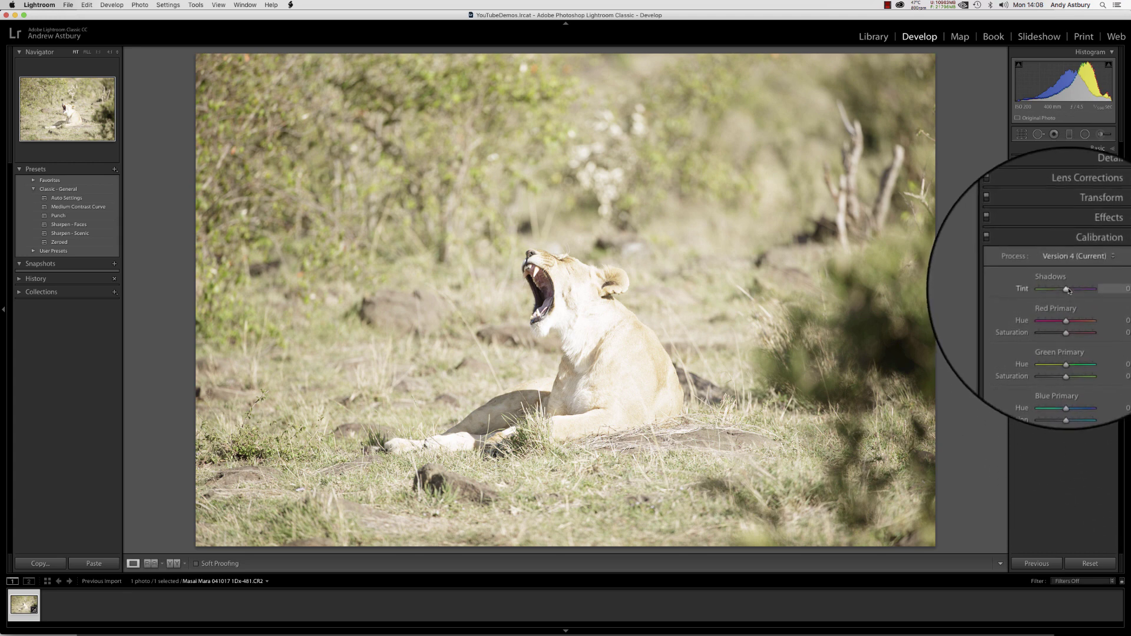
click(1075, 259)
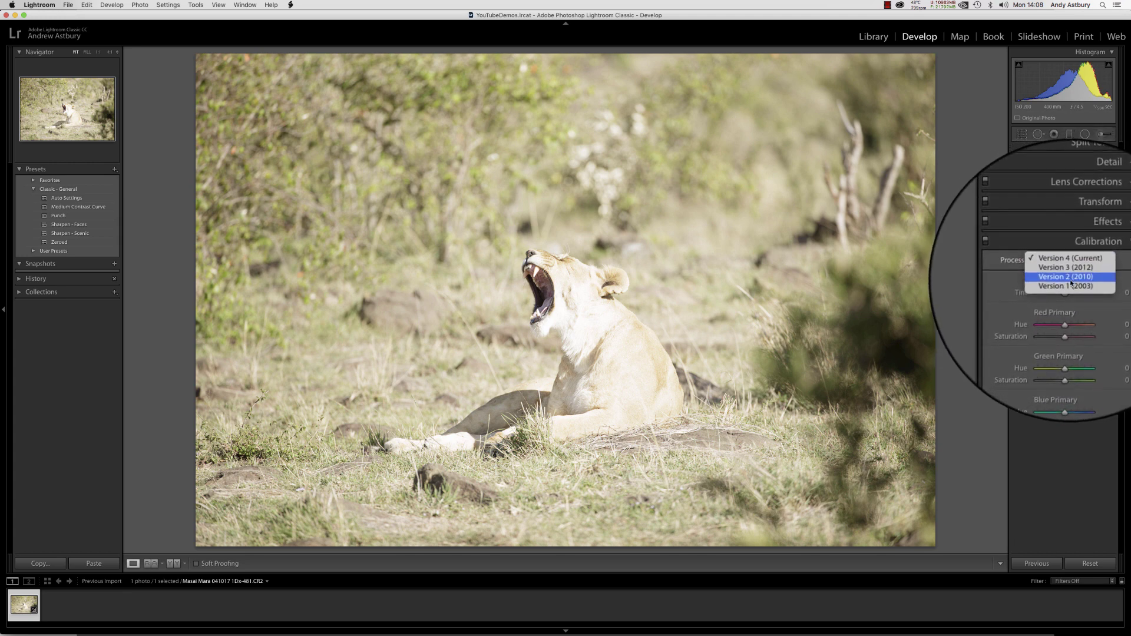
click(1070, 277)
scroll(1084, 206, up, 5)
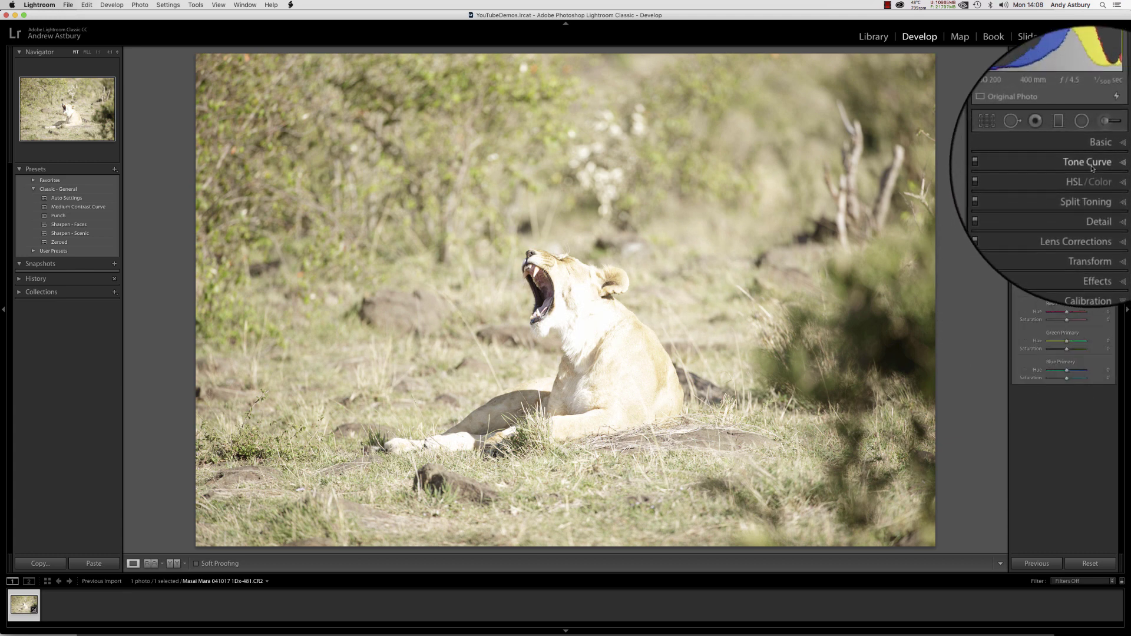
click(1092, 168)
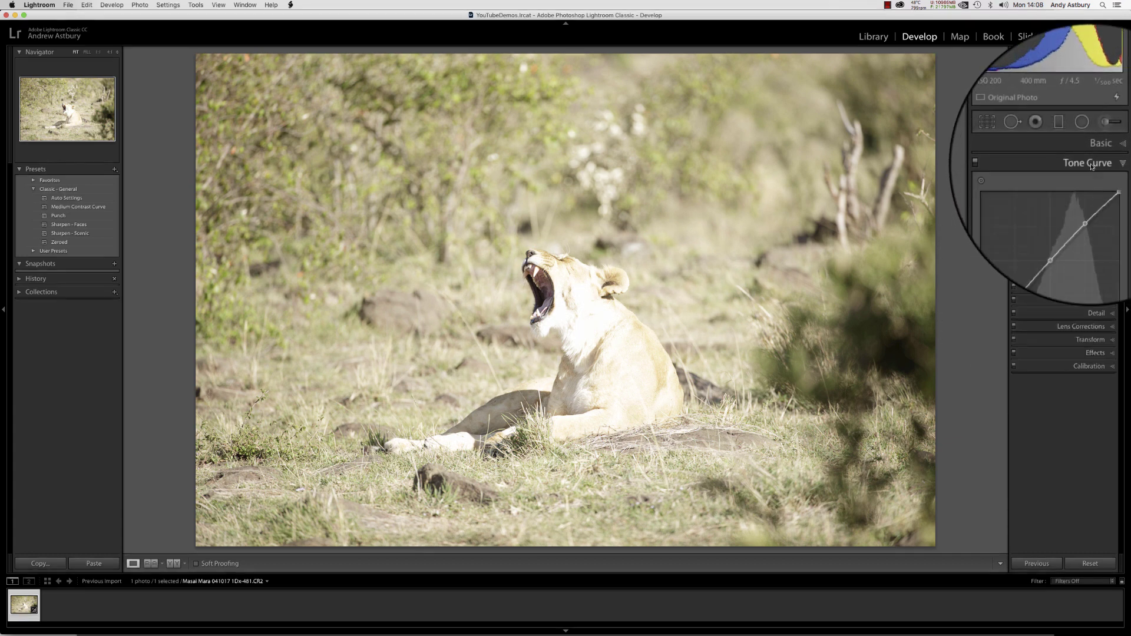
Apply the Zeroed preset, then set the Calibration process back to Version 4 (Current)
click(59, 242)
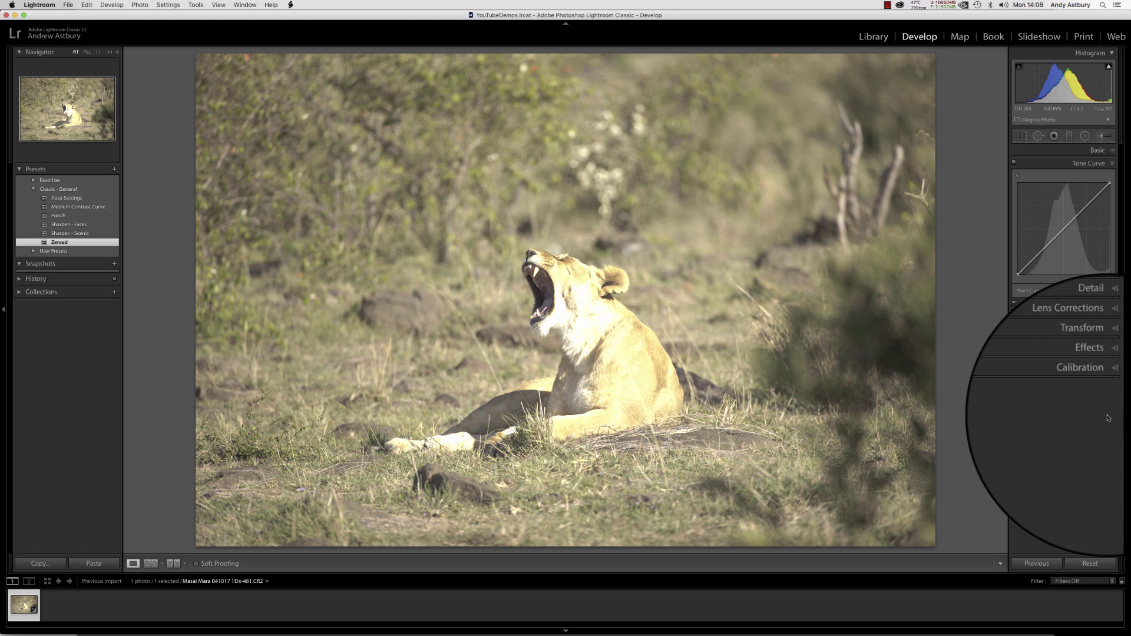
click(1090, 380)
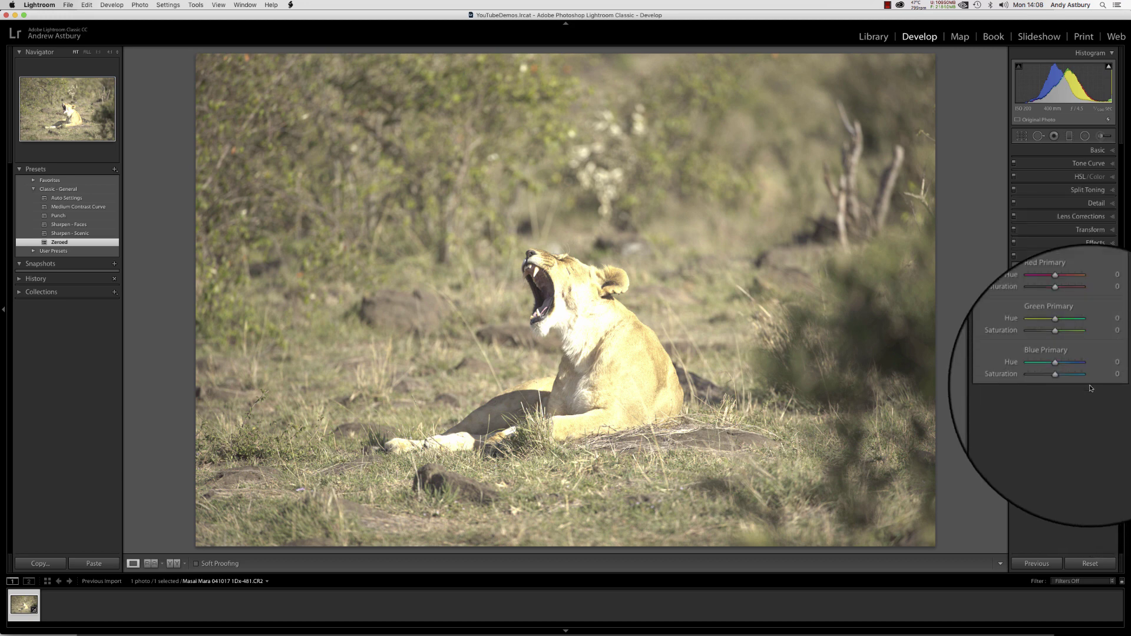
click(1076, 267)
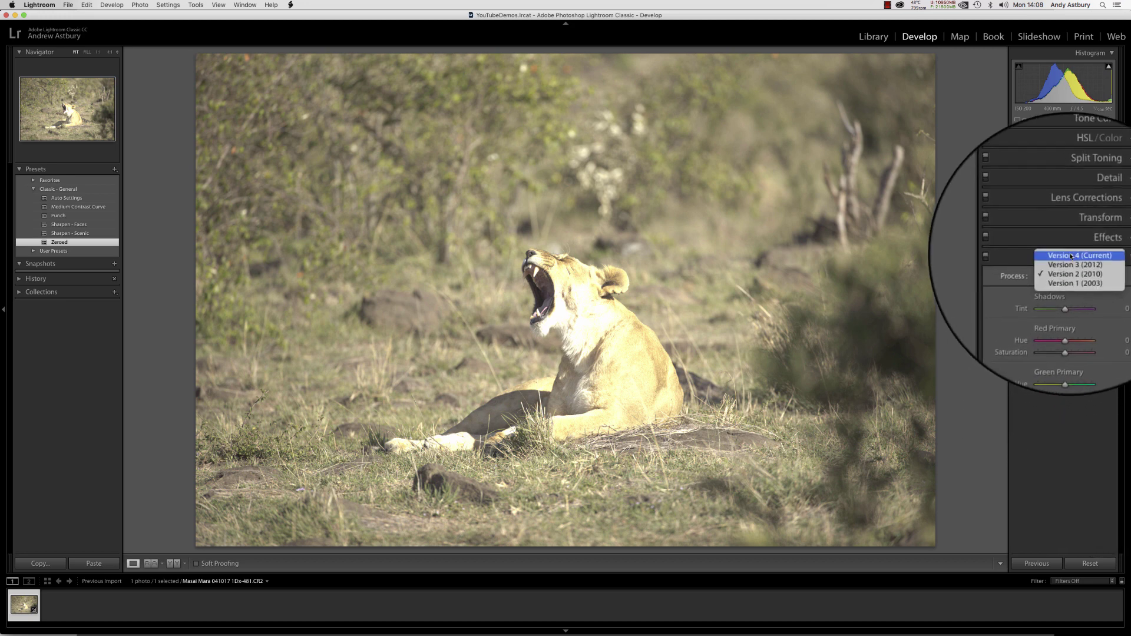
click(1071, 255)
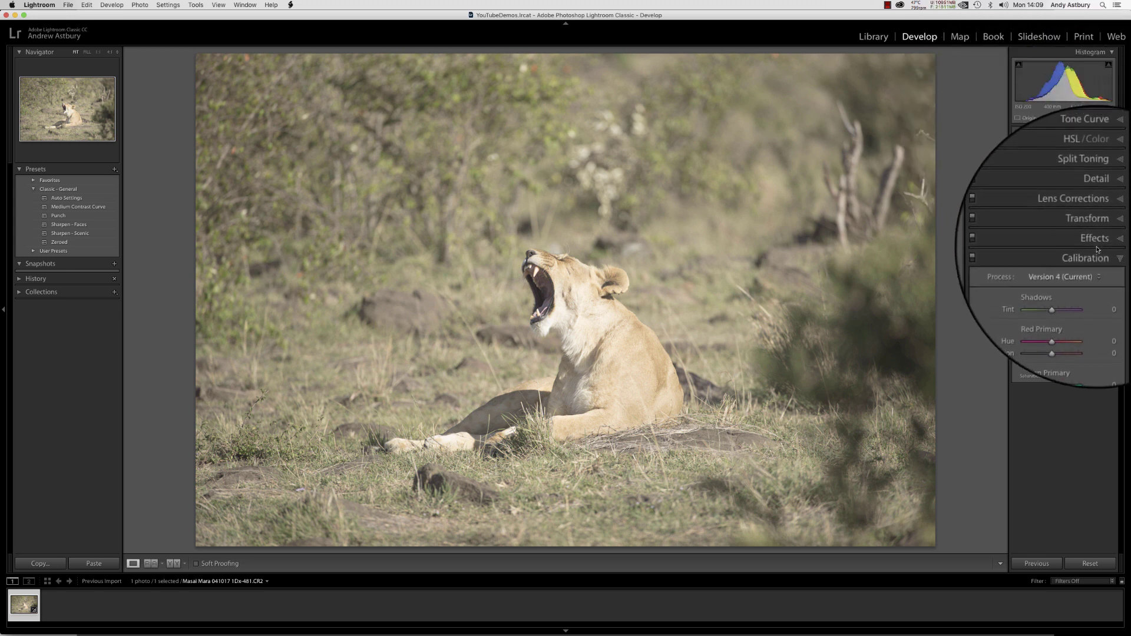
Reset sharpening Amount to 40 and colour noise reduction to 25 in Detail, then zoom to 1:1
click(1087, 215)
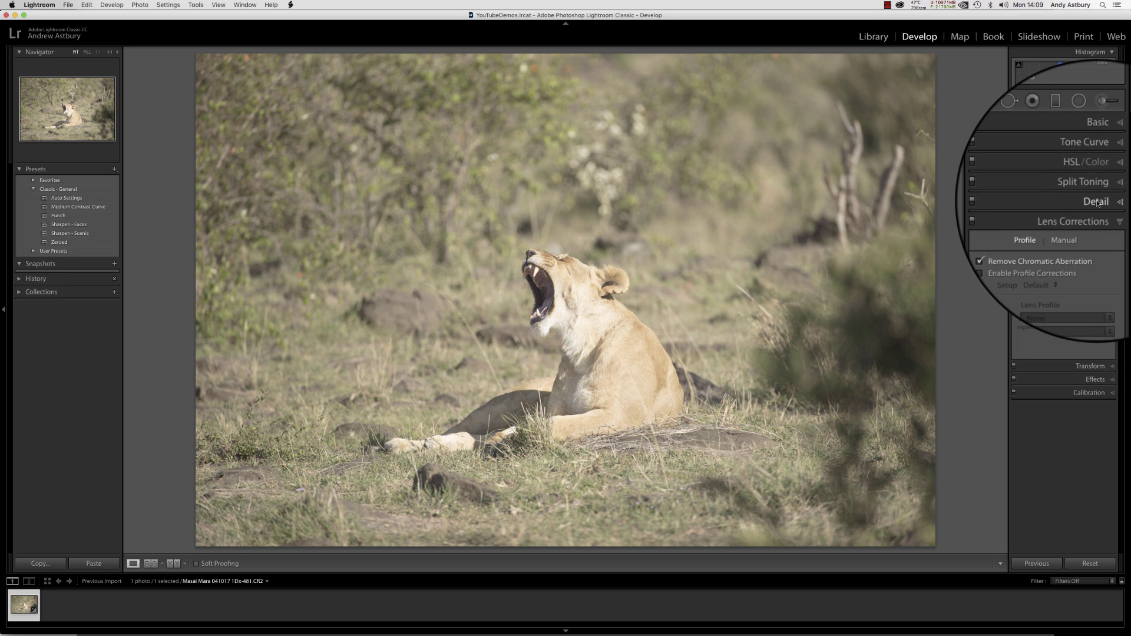
click(1097, 203)
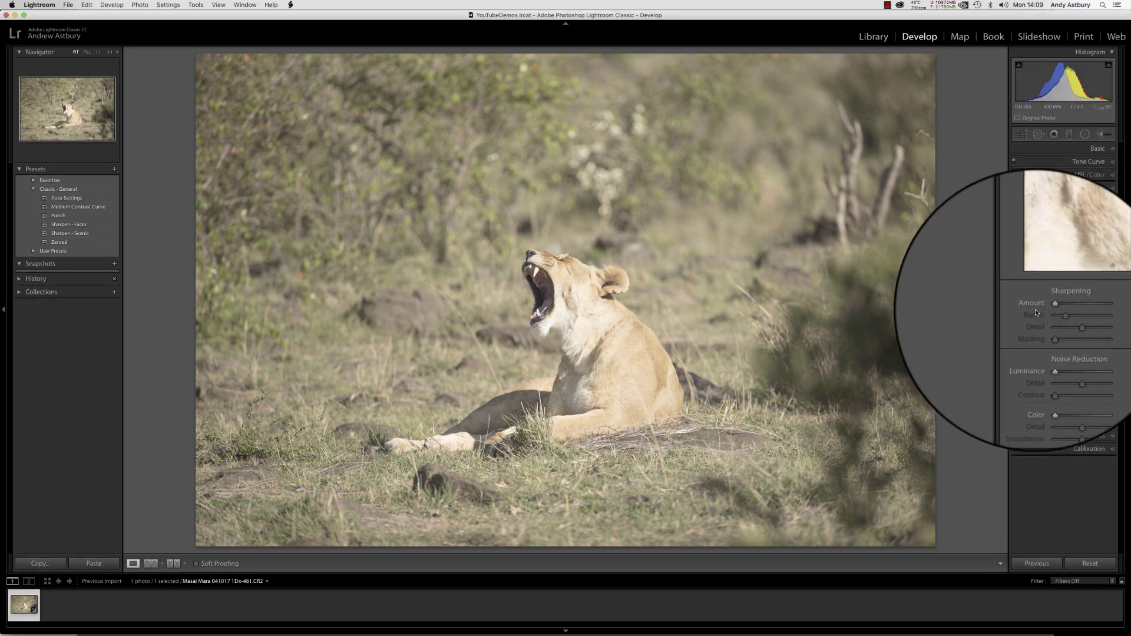
double_click(1035, 308)
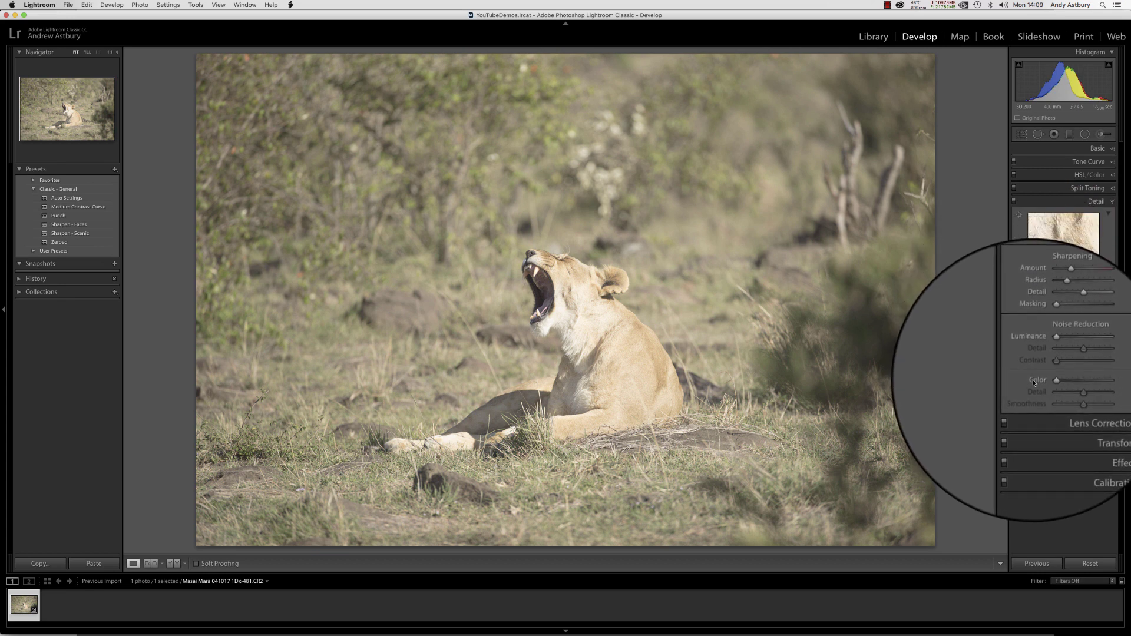
double_click(1034, 382)
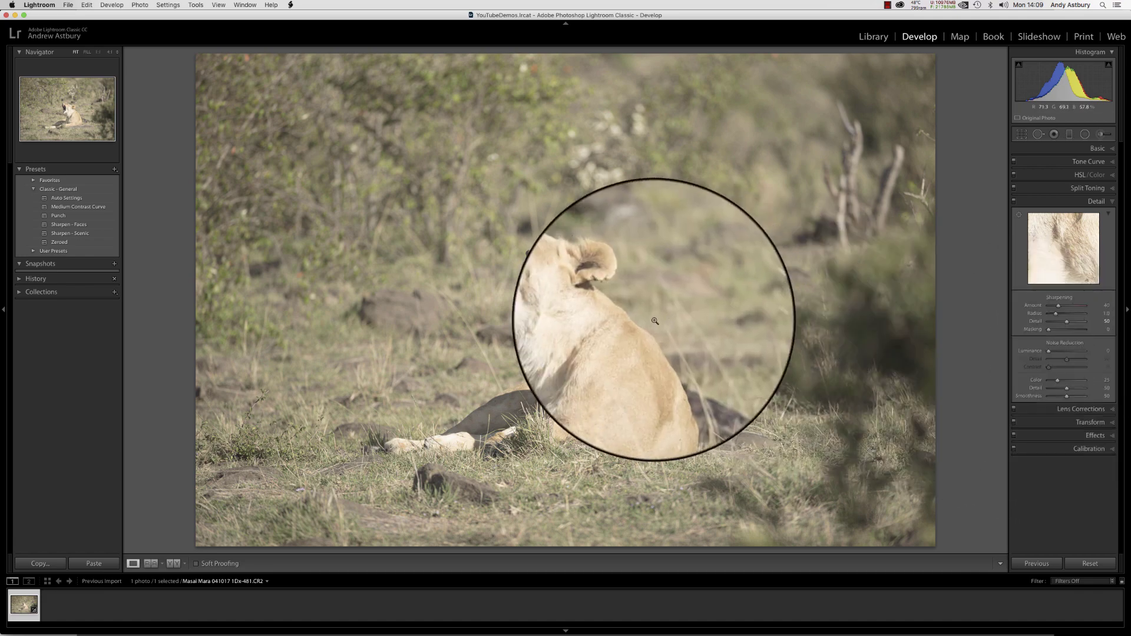
click(565, 295)
View the lioness at 1:1 and reset Blacks to 0 in the Basic panel
click(560, 293)
click(556, 290)
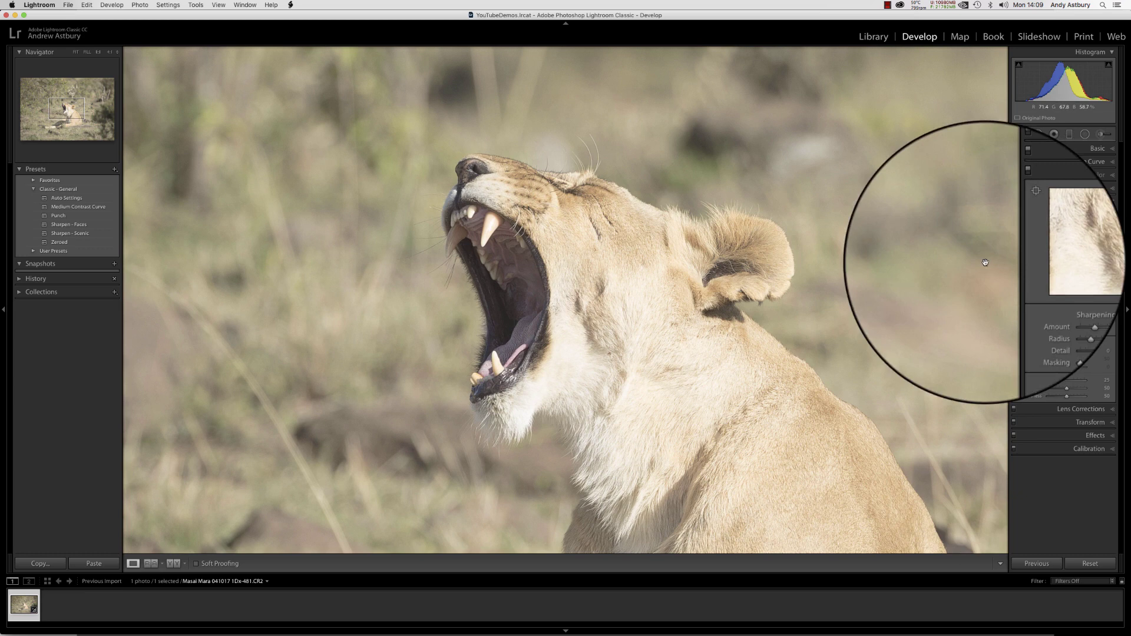
click(1098, 148)
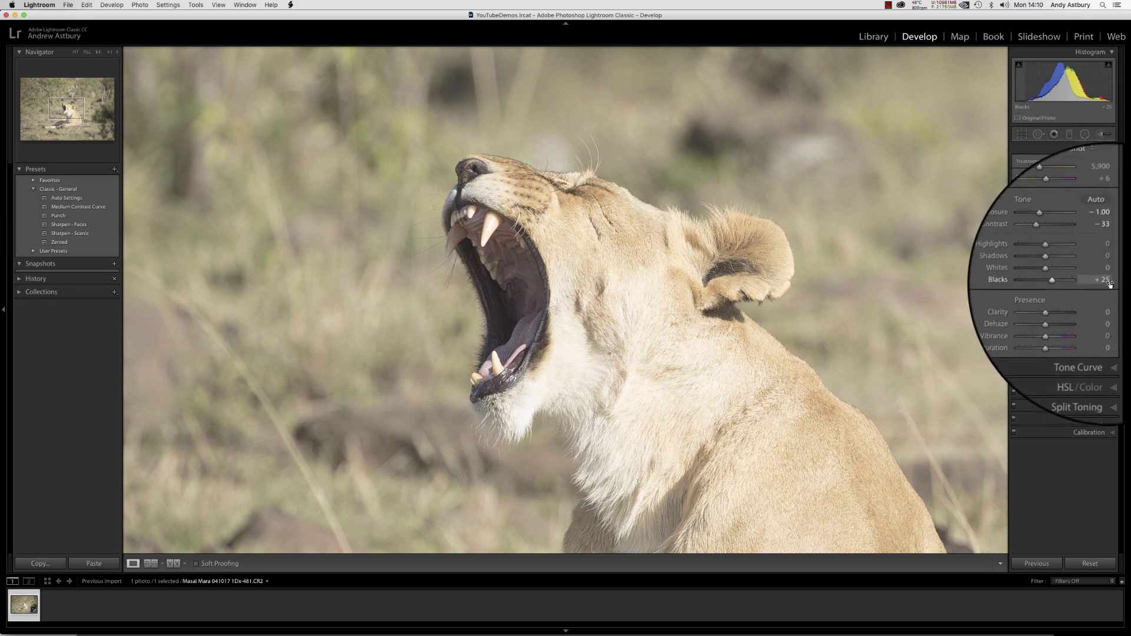
double_click(1035, 282)
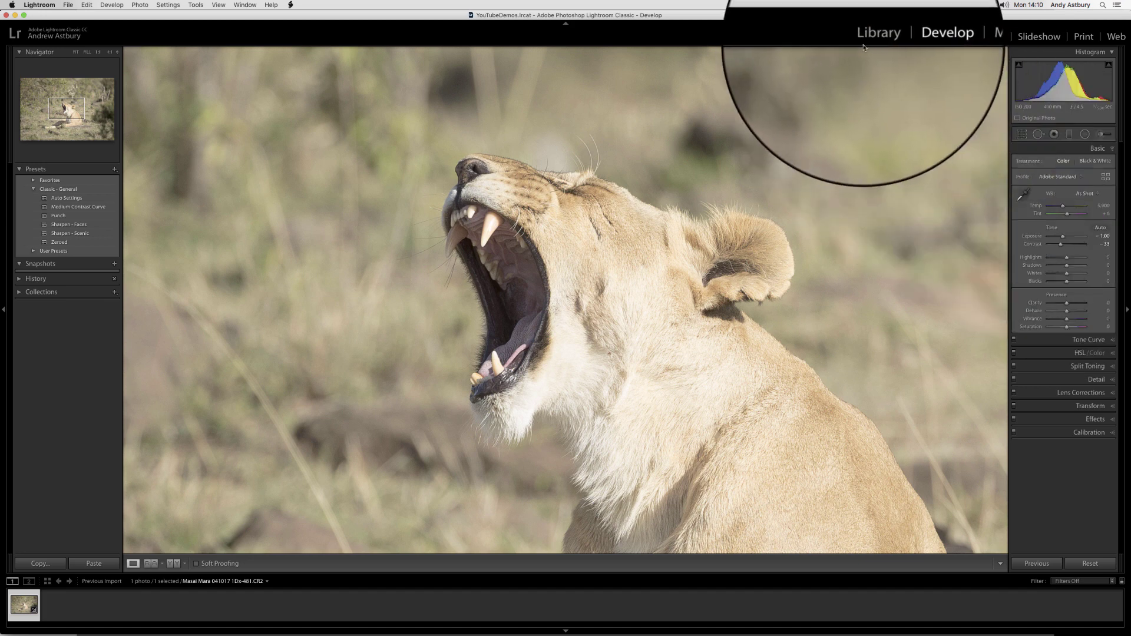
click(873, 37)
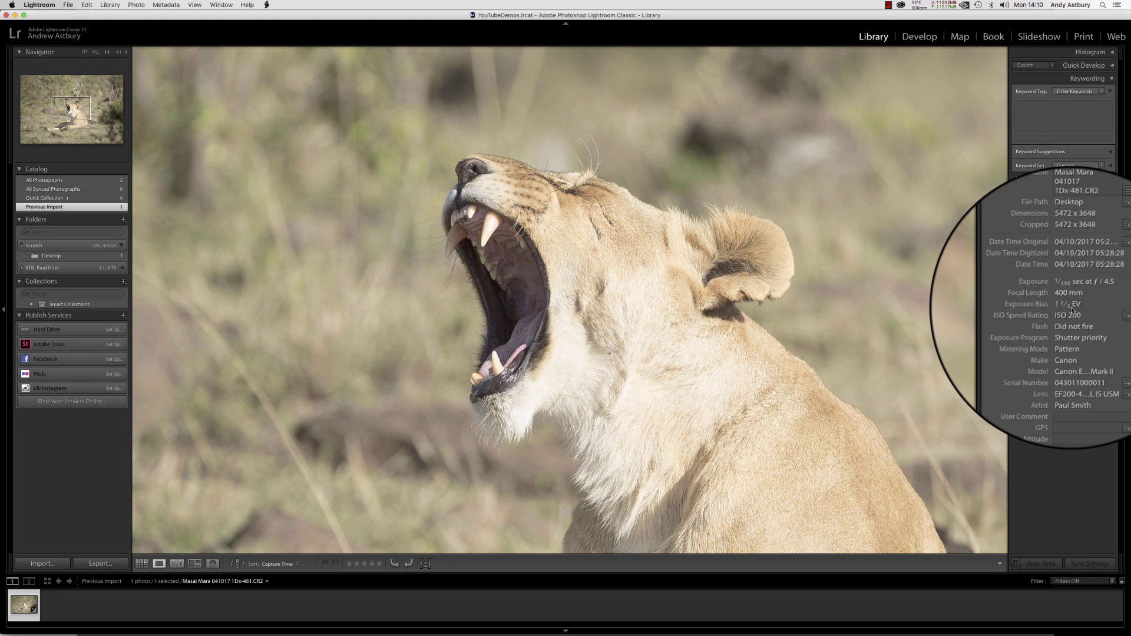
click(911, 39)
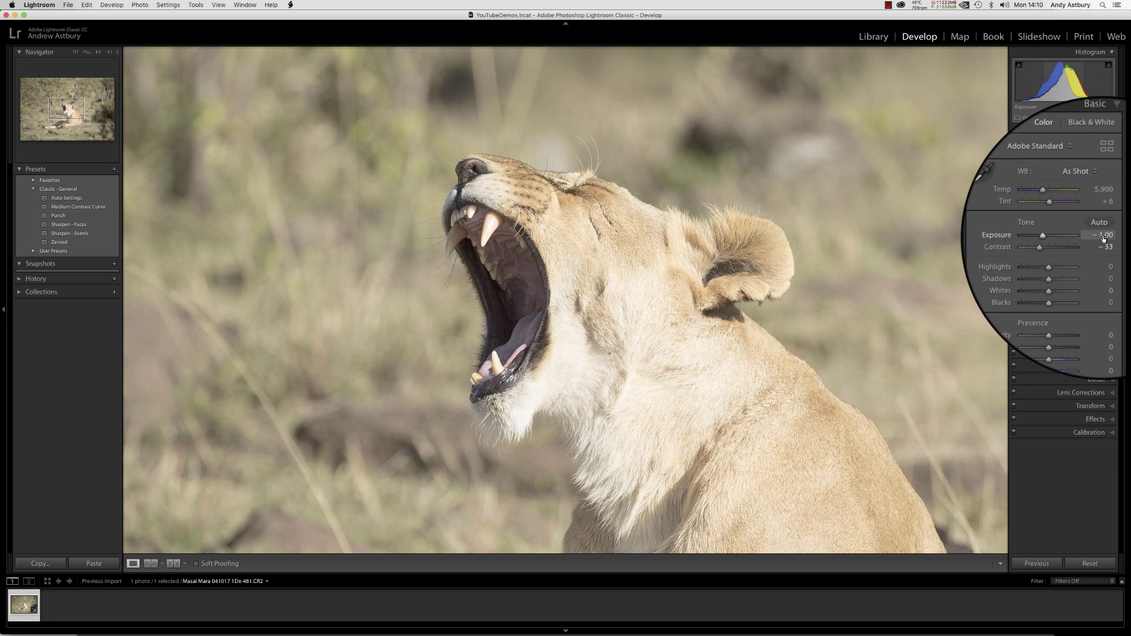
Lower Exposure to -1.95 and return the photo to Fit view
drag(1103, 237, 1059, 237)
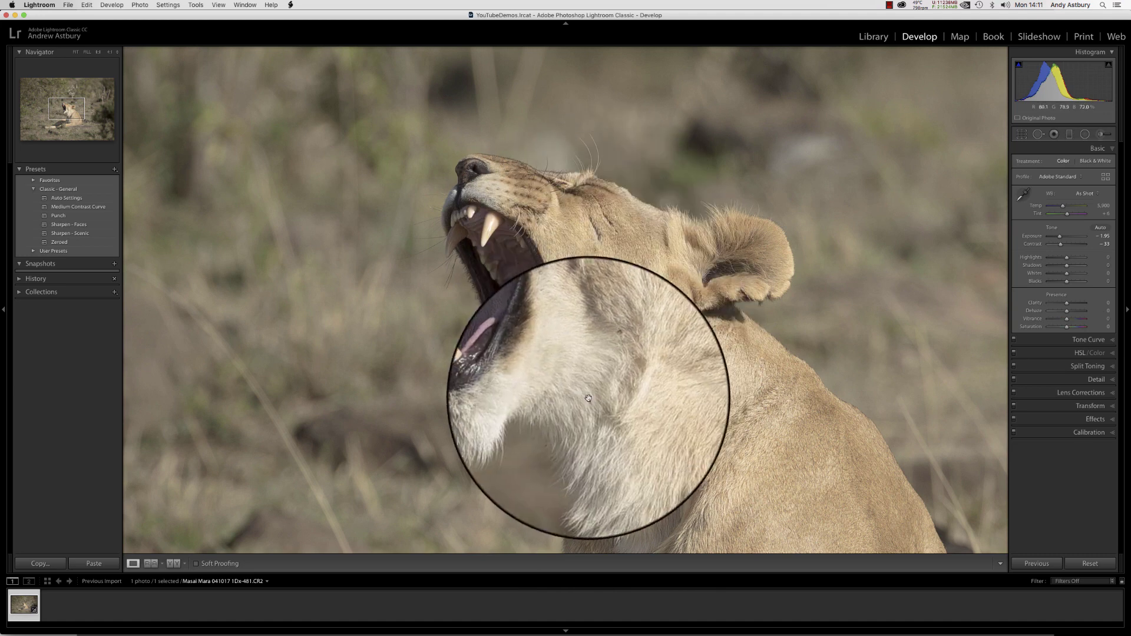
click(527, 414)
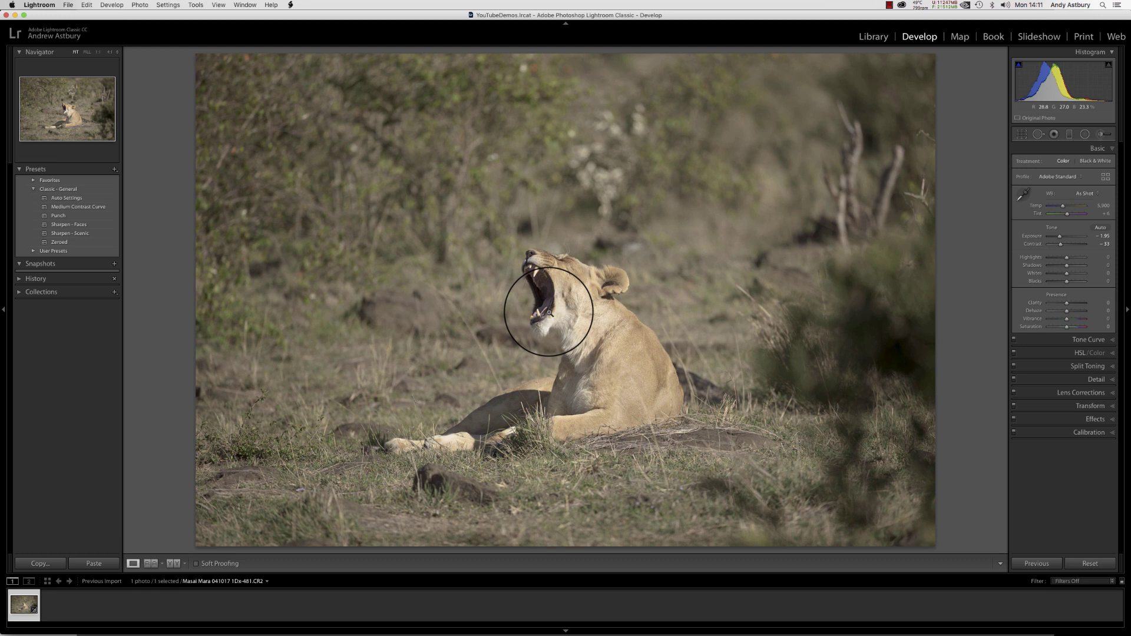
Crop in from the right at the original aspect, placing the lioness higher in the frame
click(1021, 134)
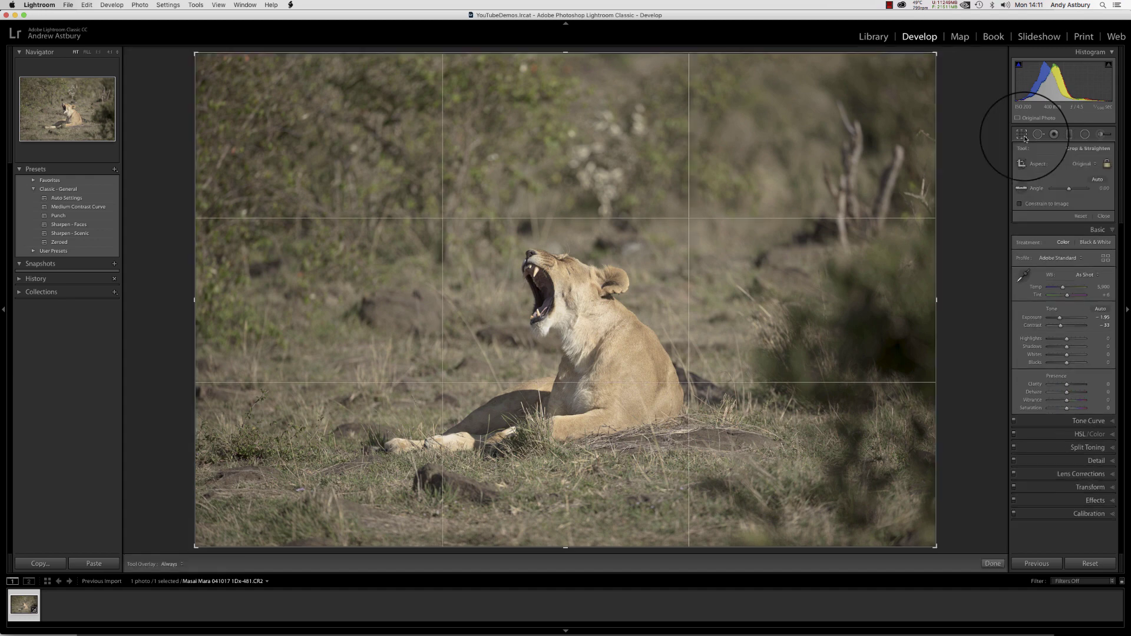
drag(936, 299, 860, 321)
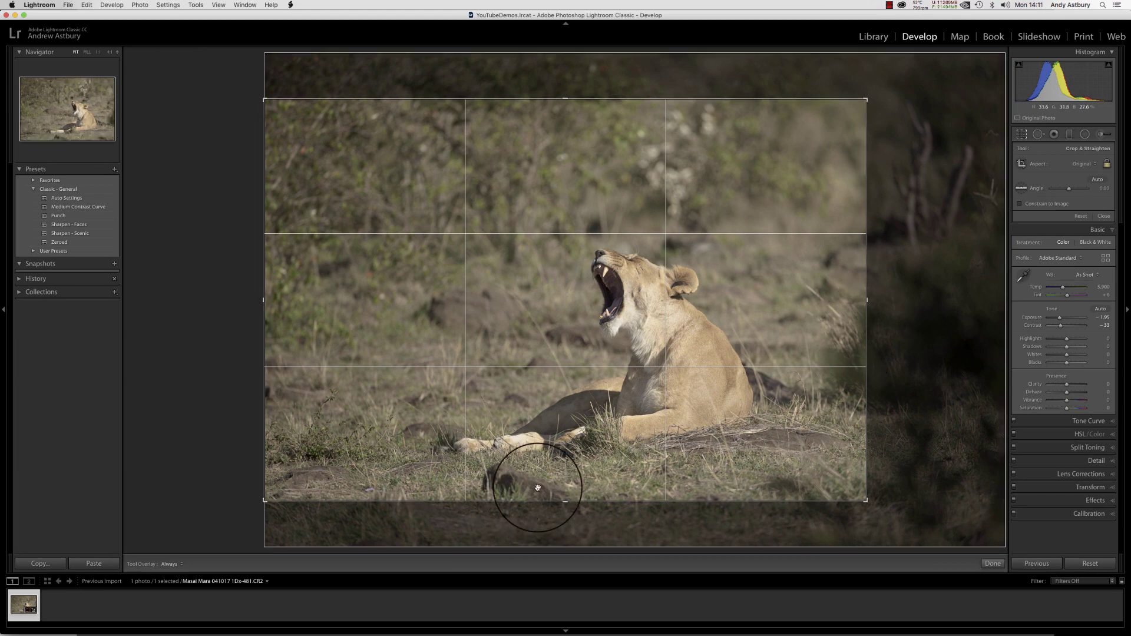
drag(537, 487, 536, 442)
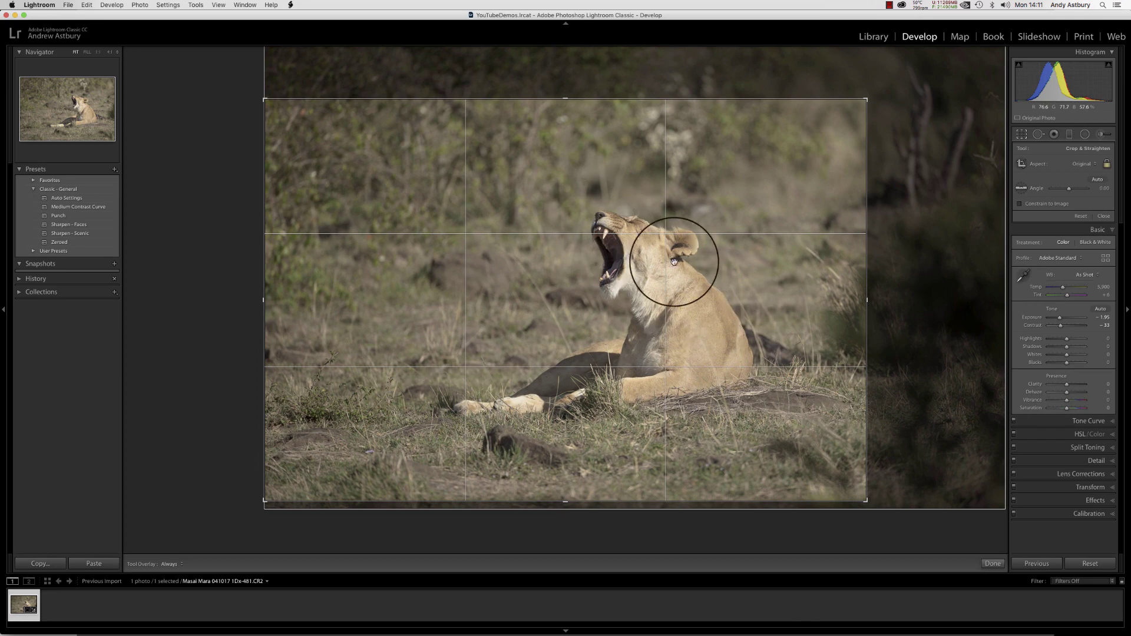
click(992, 564)
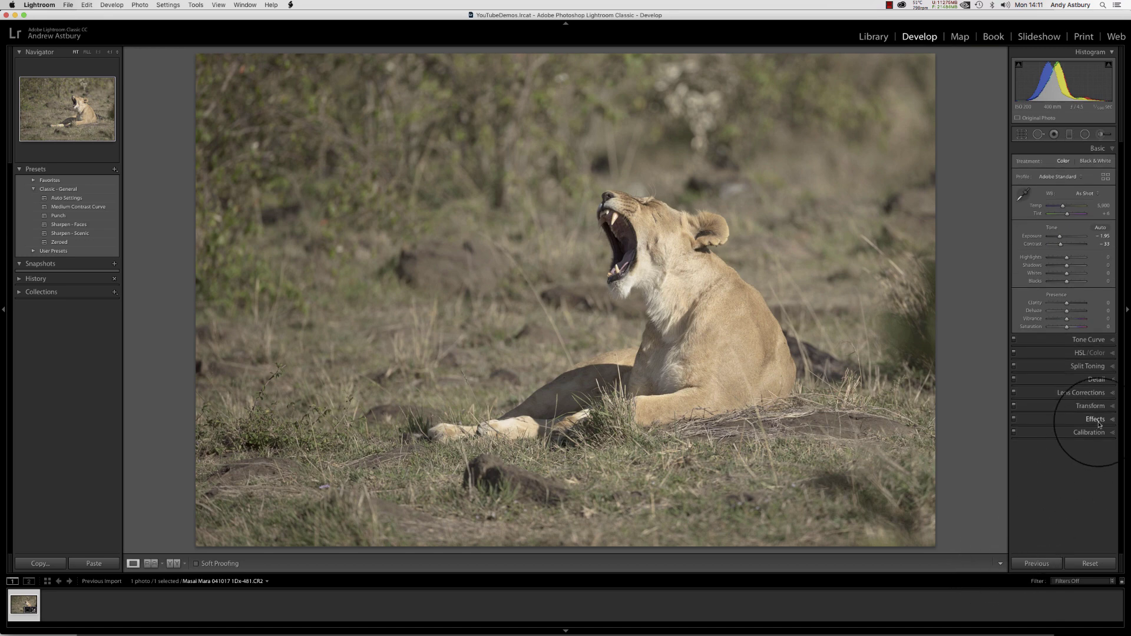
Add a -23 post-crop vignette and a bottom graduated filter with +0.85 exposure and extra saturation
click(1096, 420)
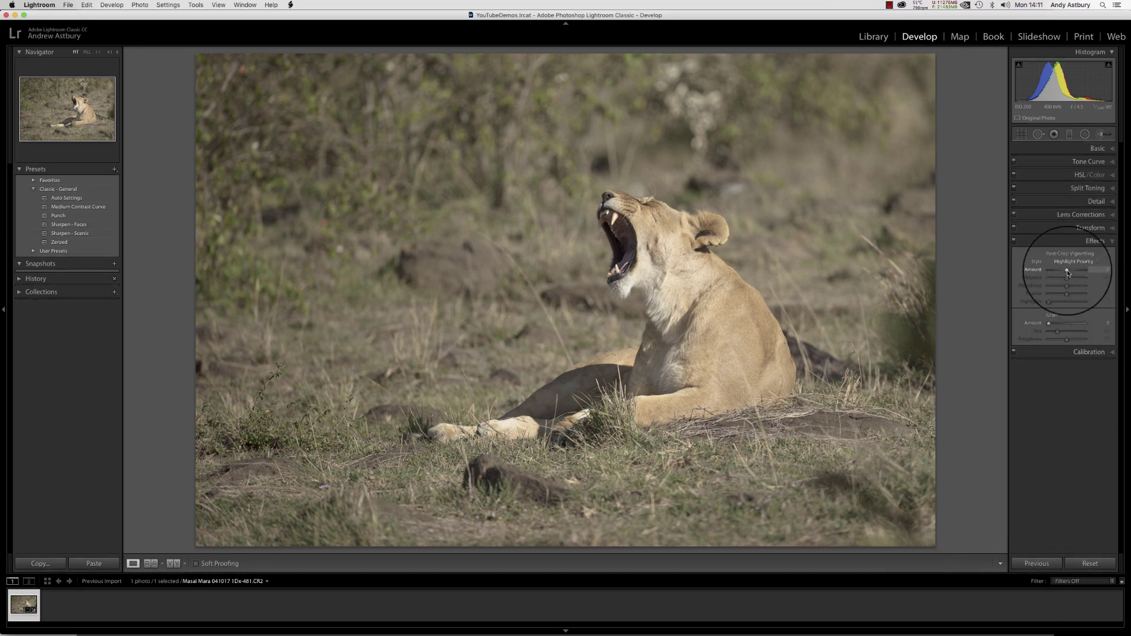
drag(1067, 272, 1063, 273)
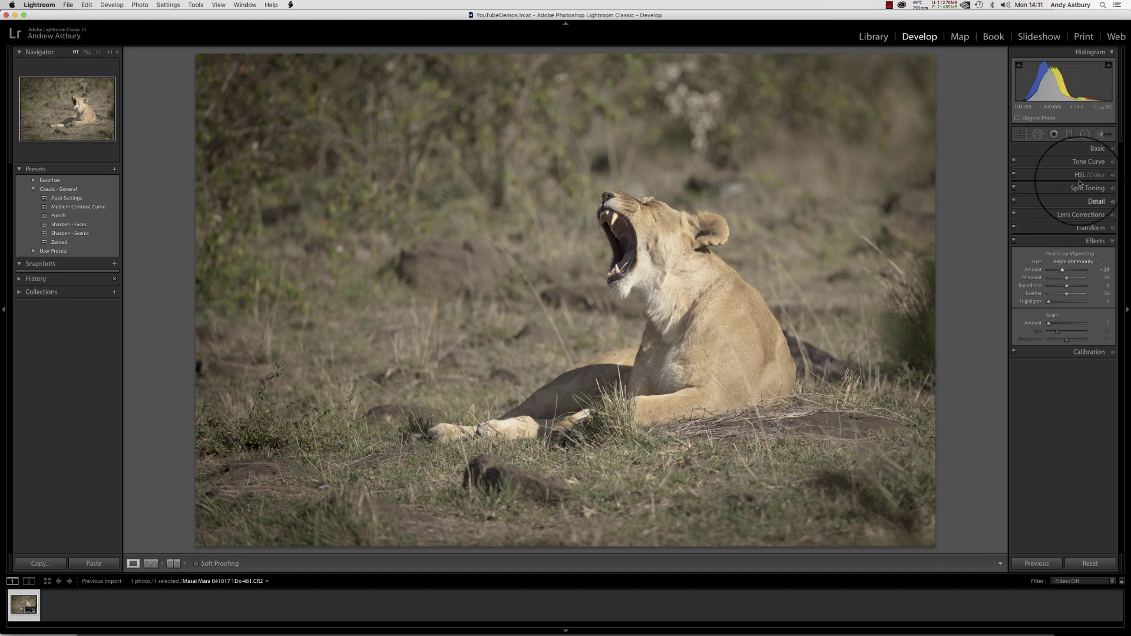
click(1069, 135)
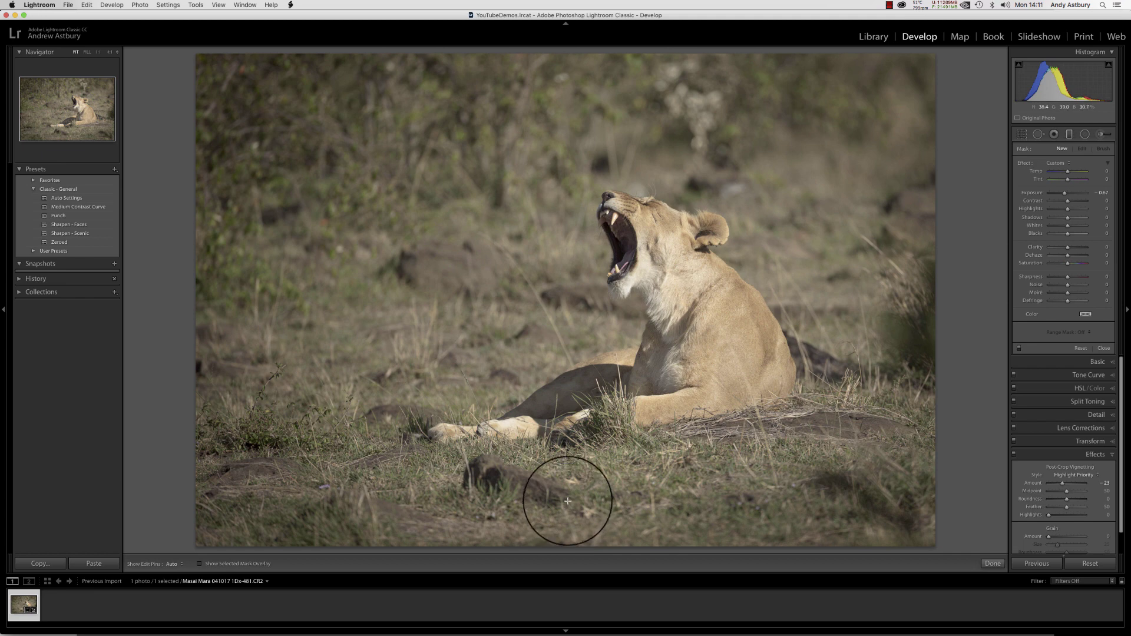
drag(573, 494, 566, 285)
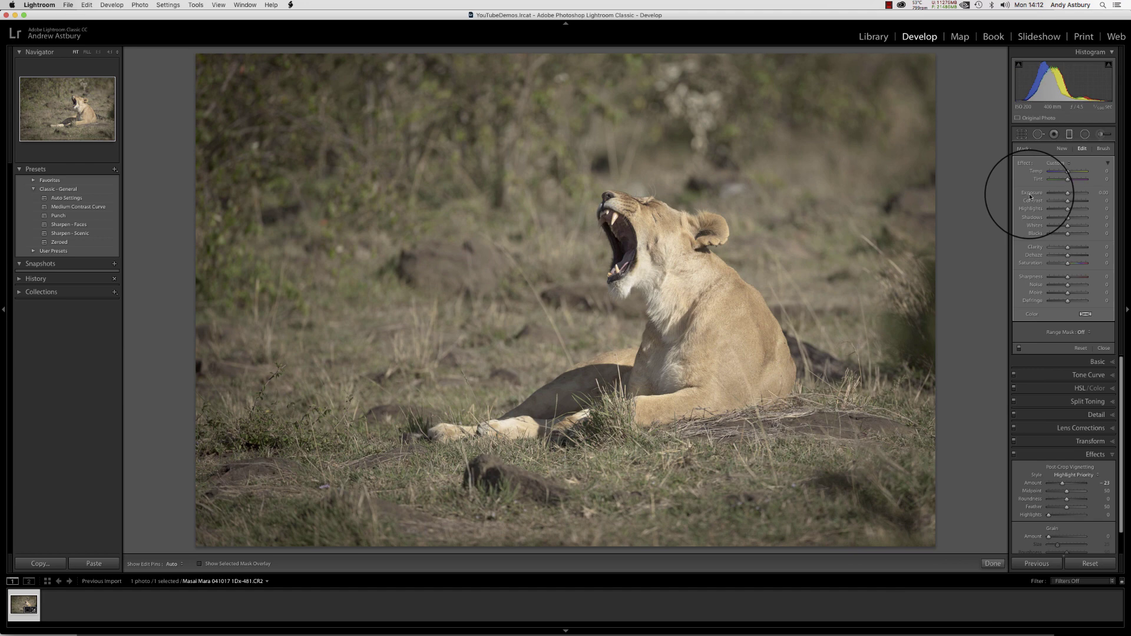
drag(1066, 193, 1070, 193)
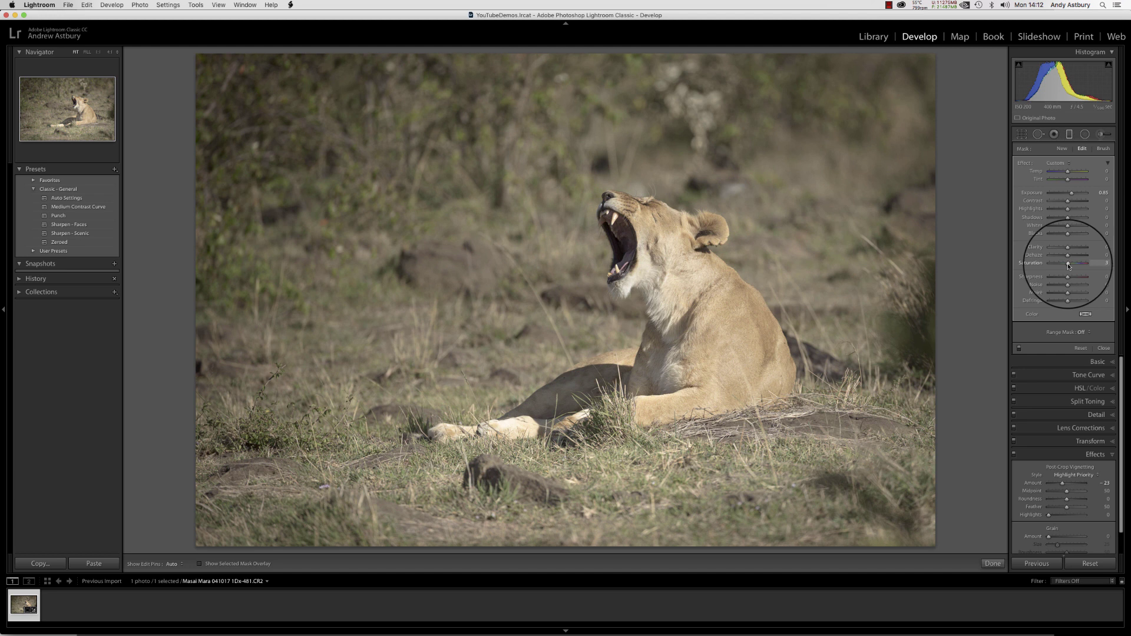
drag(1069, 266, 1078, 266)
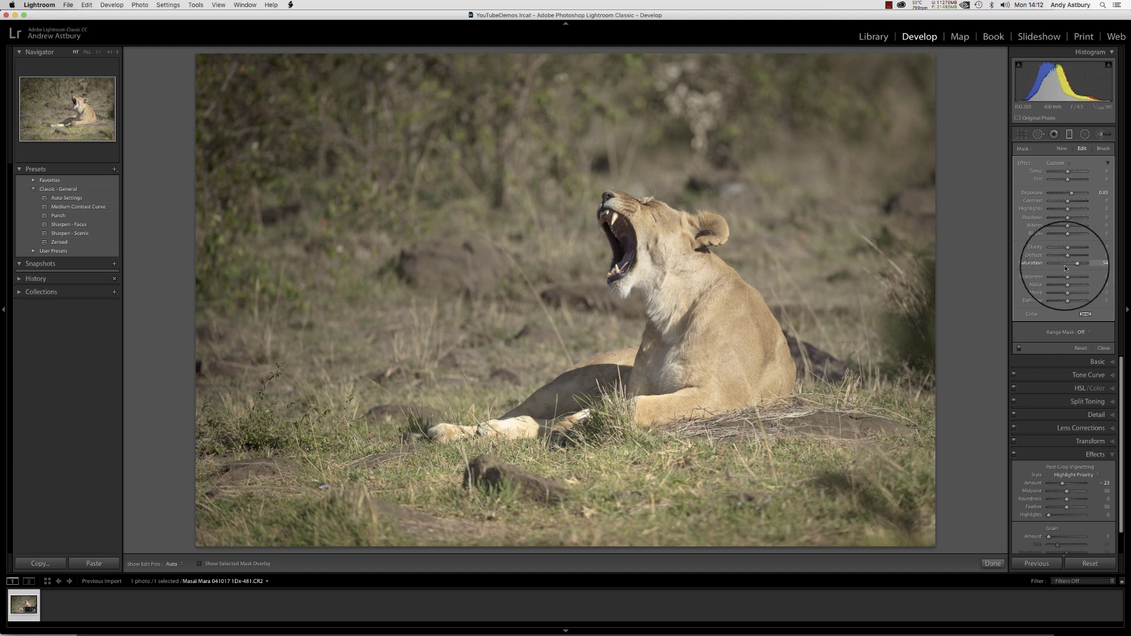
click(992, 563)
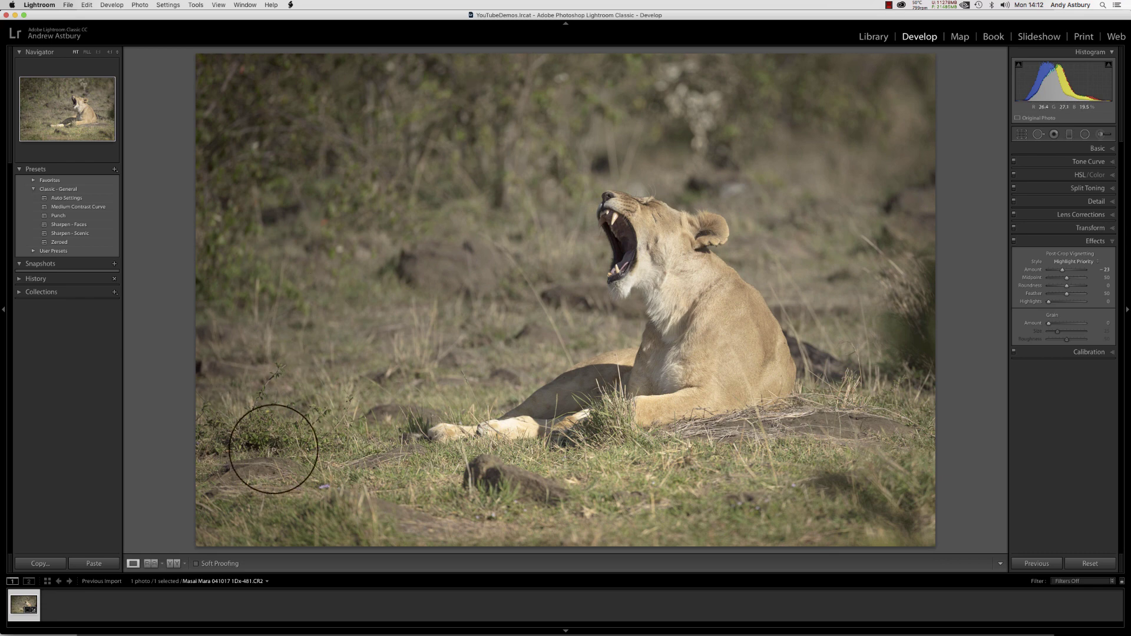
Show the original and edited photos side by side and zoom both to 1:1 on the lioness's face
click(173, 564)
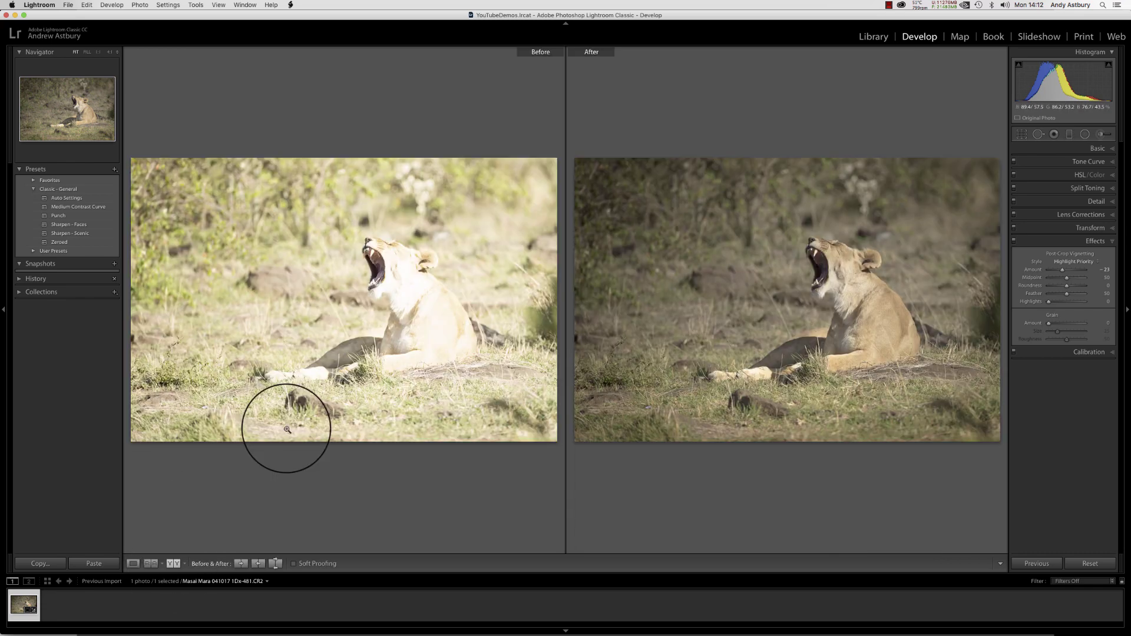
click(390, 264)
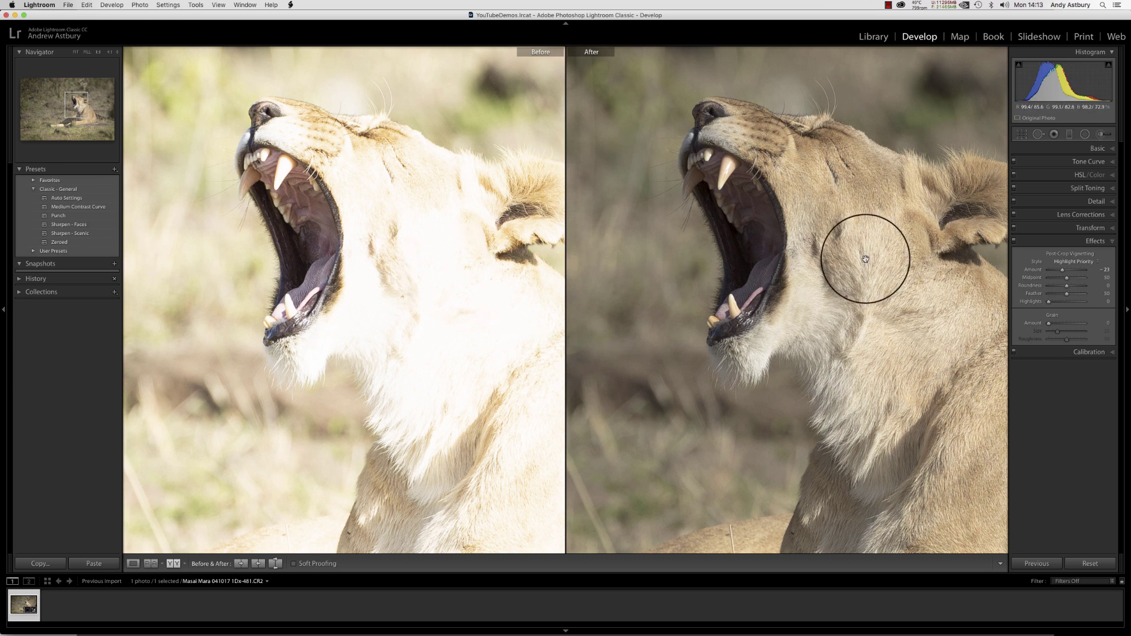
Expand the Basic panel to show Exposure -1.95 and Contrast -33 beside the comparison
click(1102, 149)
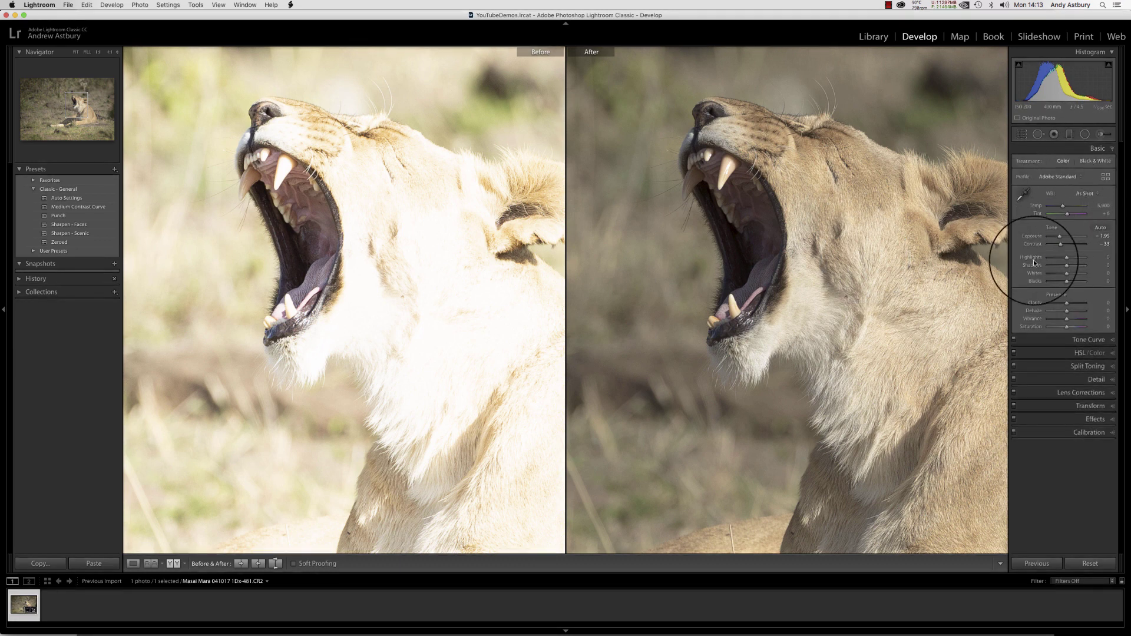